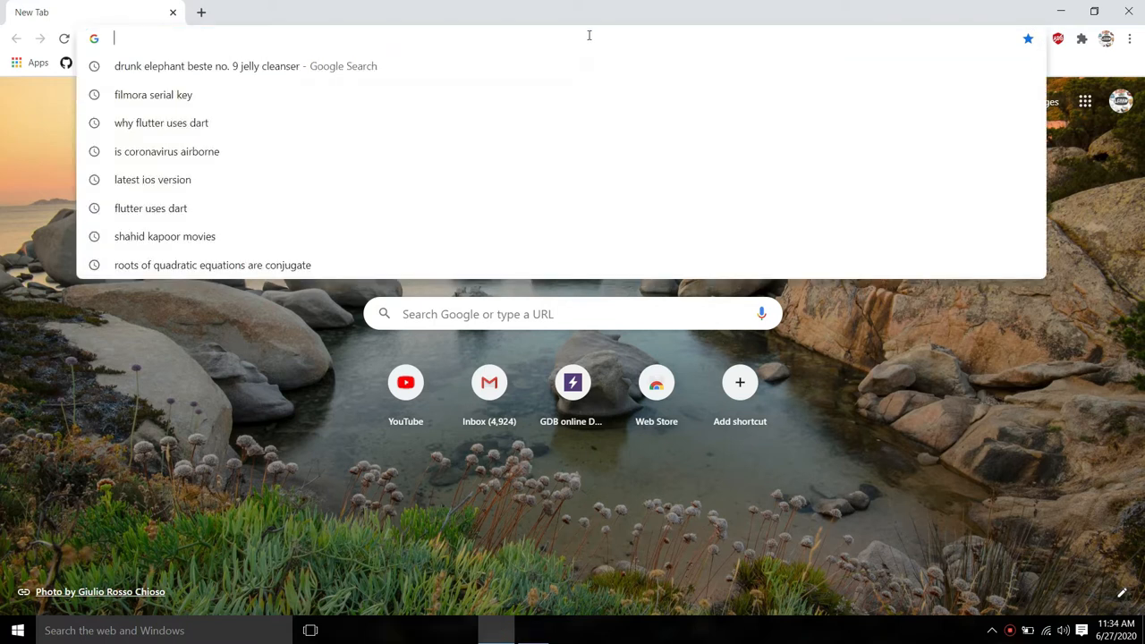
- Search the web for "install flutter for windows" and open the Windows page of Flutter's official installation docs
{"action": "type", "text": "install"}
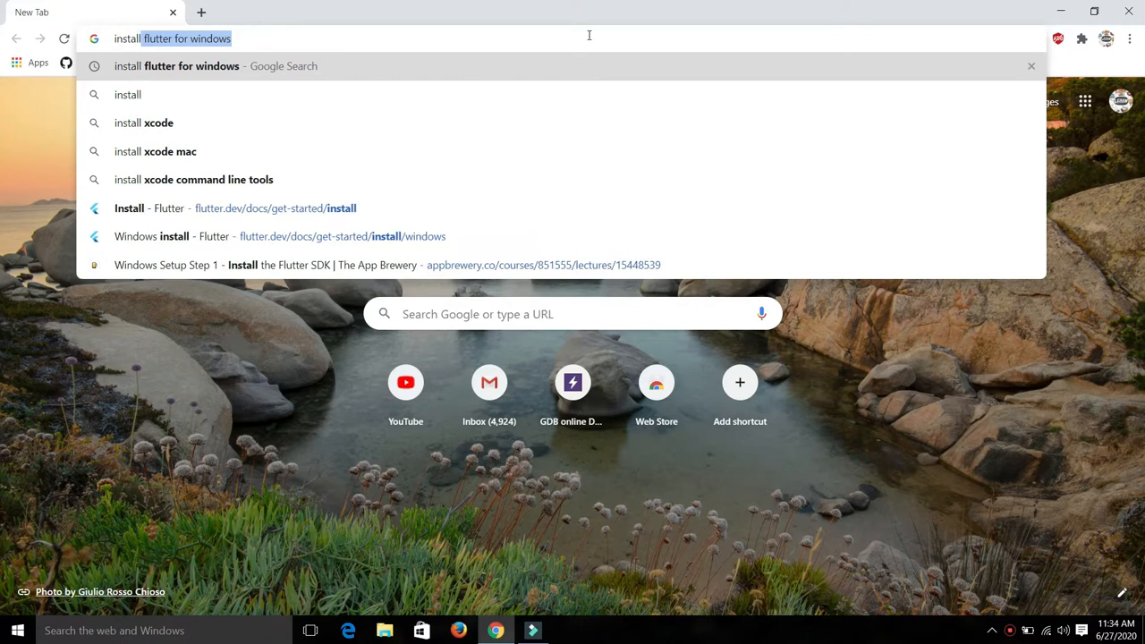
{"action": "key", "text": "Right"}
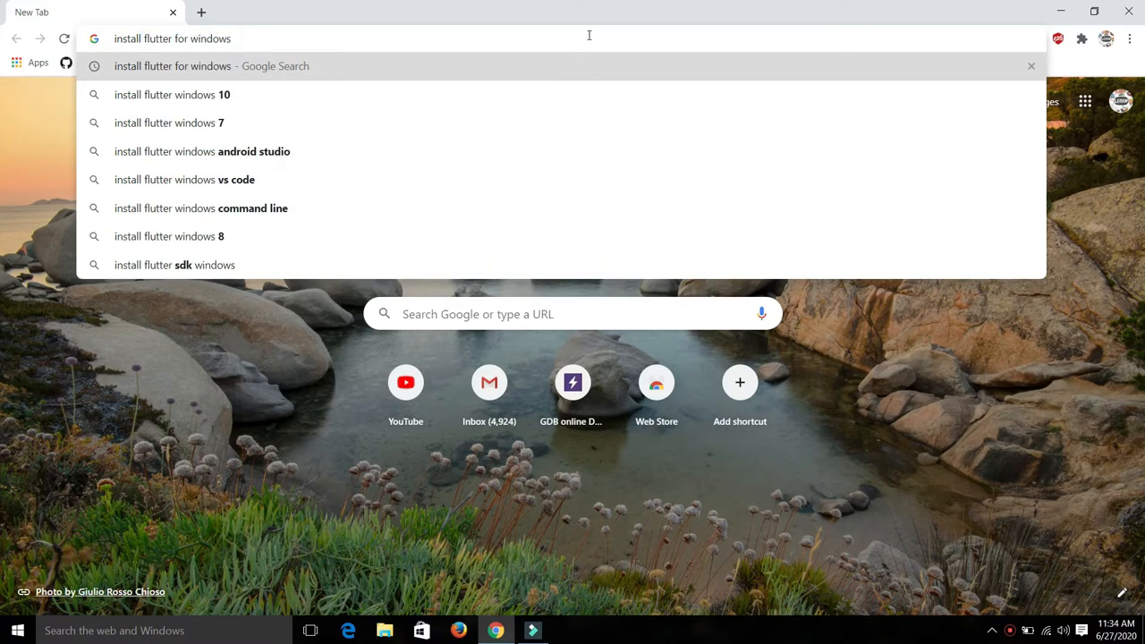
{"action": "key", "text": "Return"}
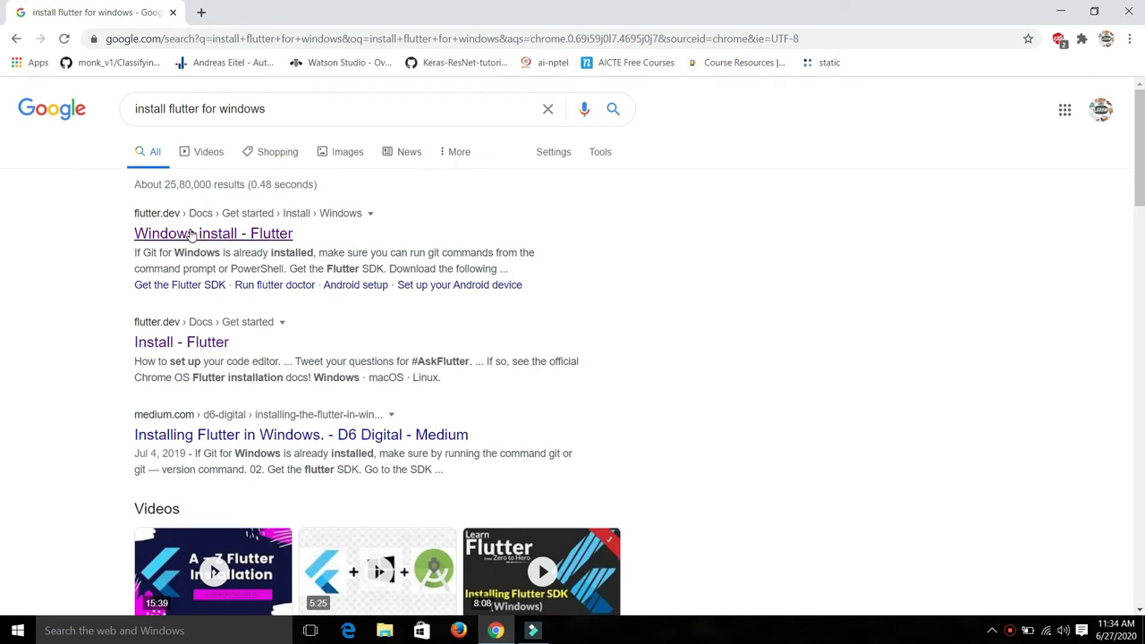
{"action": "left_click", "coordinate": [188, 342]}
{"action": "scroll", "coordinate": [381, 338], "scroll_direction": "down", "scroll_amount": 2}
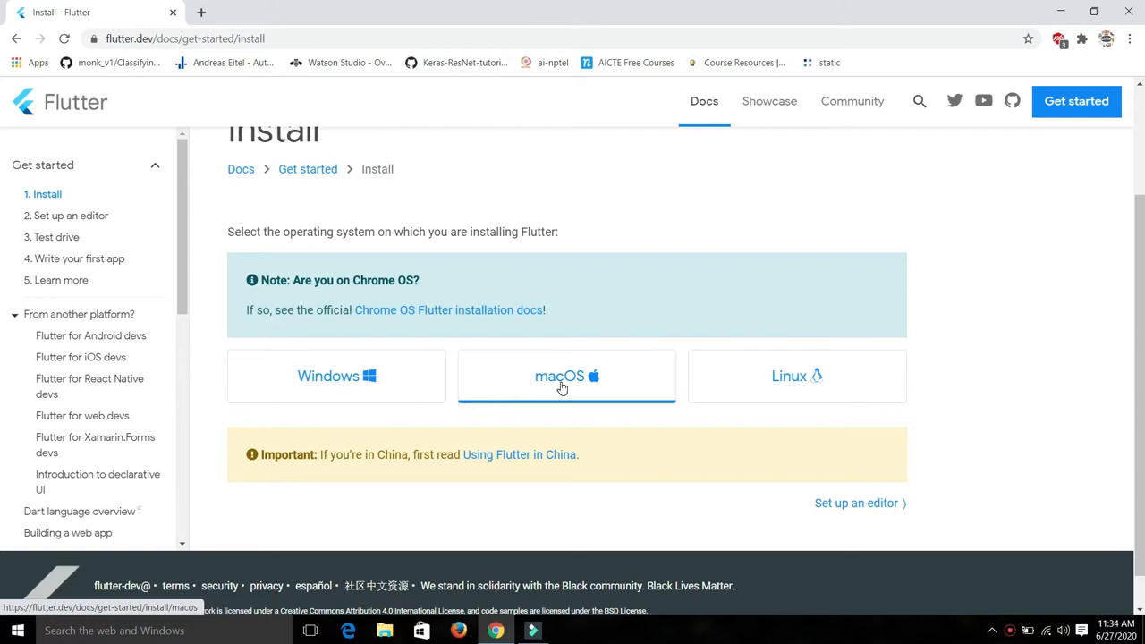
{"action": "left_click", "coordinate": [378, 382]}
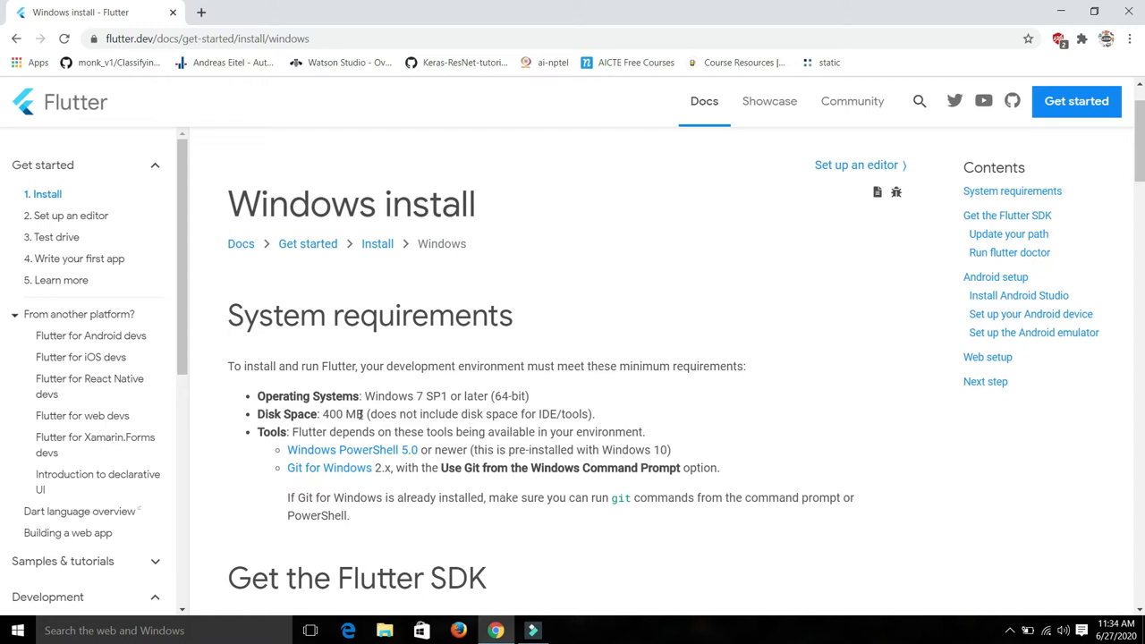
- Open the Git for Windows link in a new tab, then download and keep the 64-bit Git for Windows Setup file
{"action": "scroll", "coordinate": [362, 414], "scroll_direction": "down", "scroll_amount": 1}
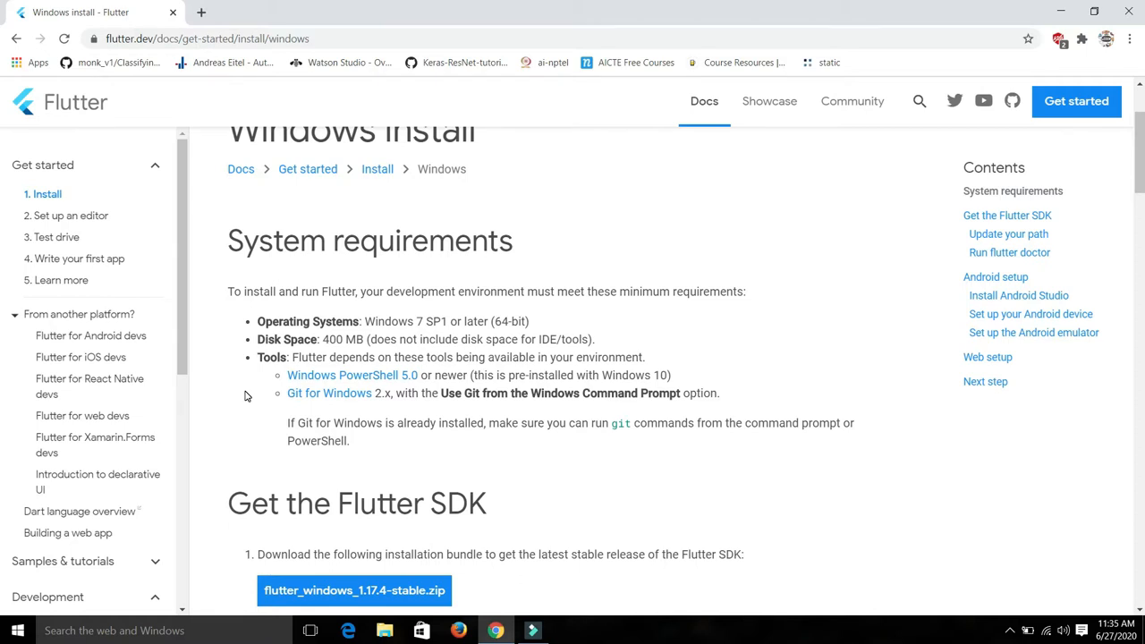
{"action": "right_click", "coordinate": [309, 396]}
{"action": "left_click", "coordinate": [346, 408]}
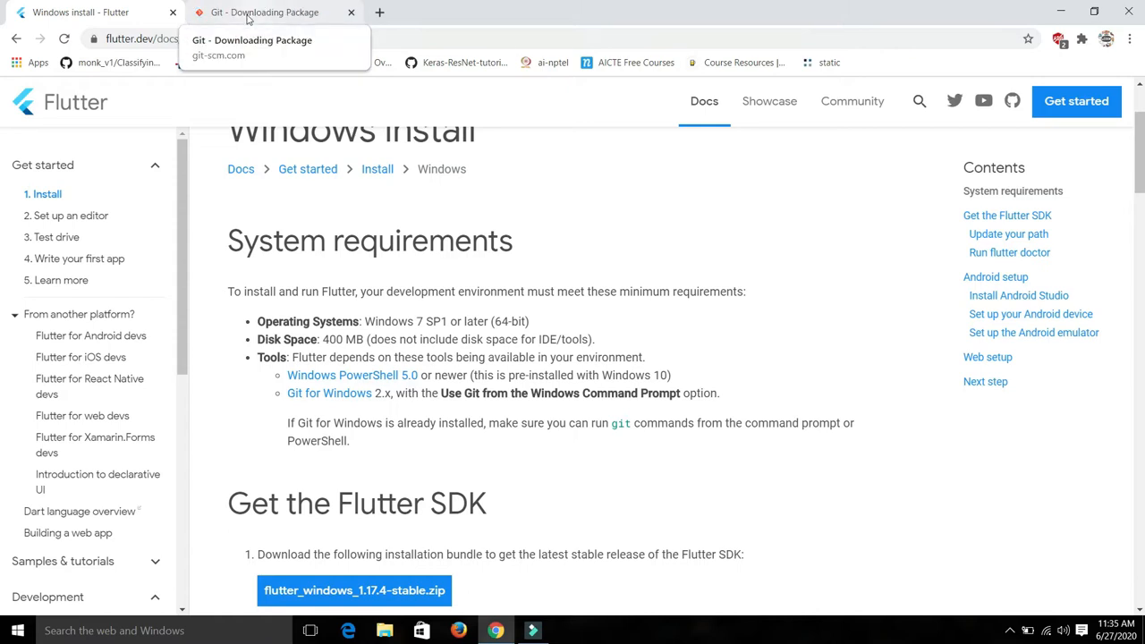
{"action": "left_click", "coordinate": [243, 13]}
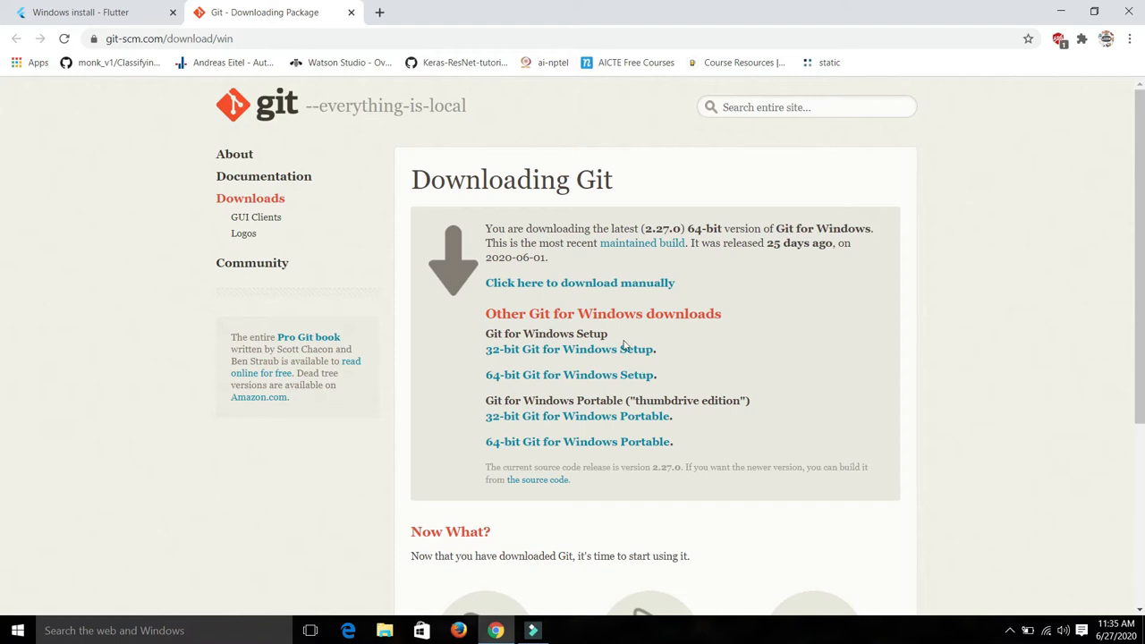
{"action": "left_click", "coordinate": [515, 379]}
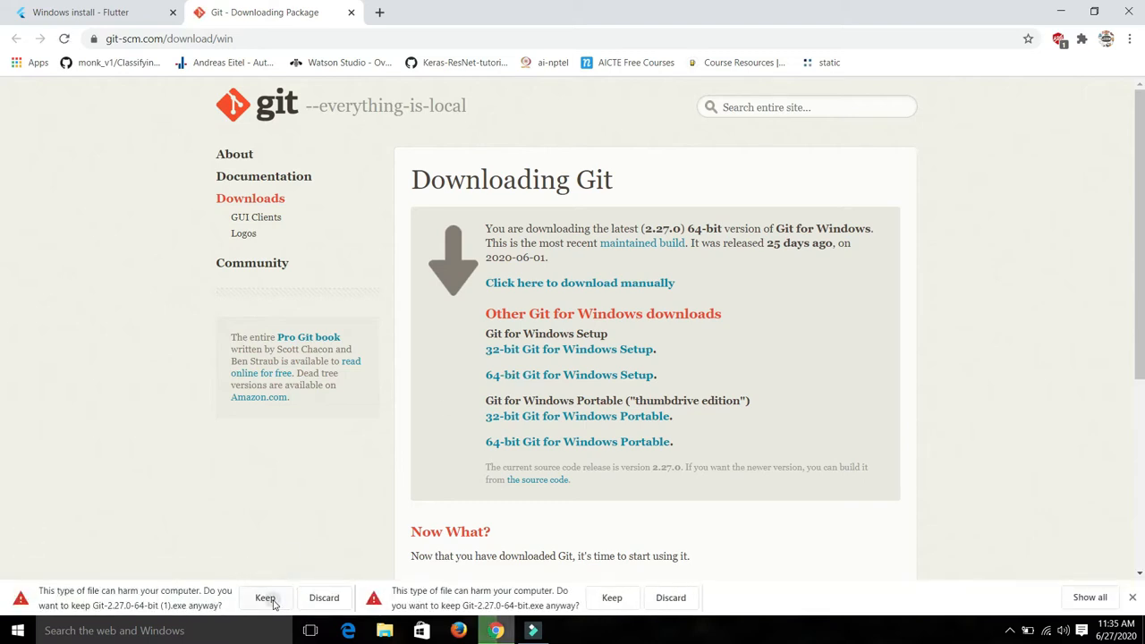
{"action": "left_click", "coordinate": [266, 600]}
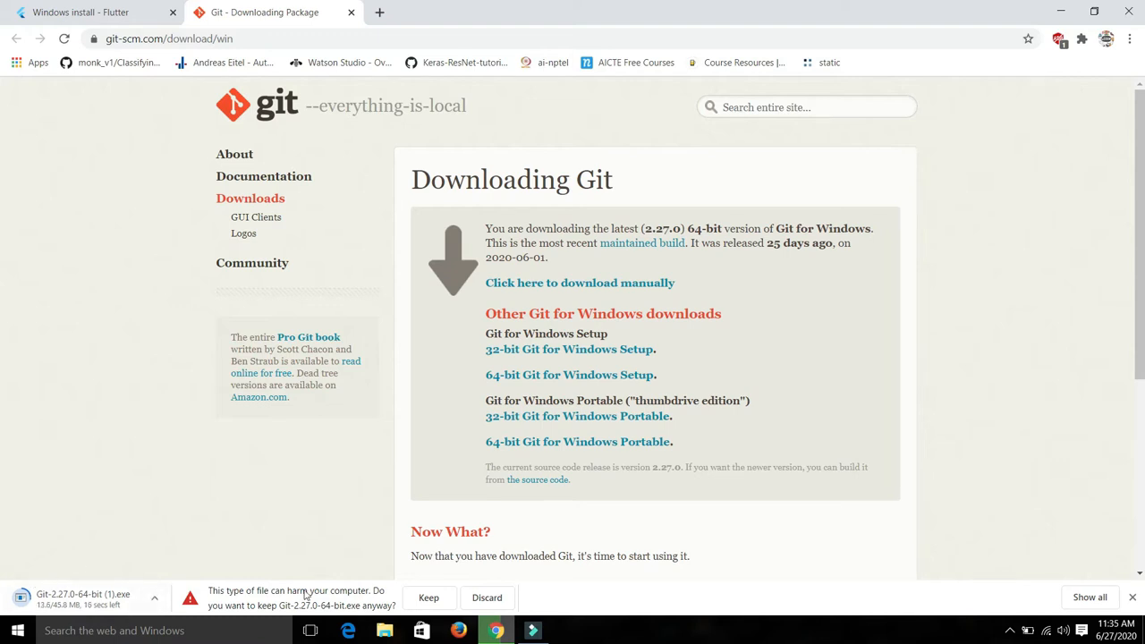
- Run the downloaded Git 2.27.0 installer and install Git with all default options
{"action": "left_click", "coordinate": [78, 599]}
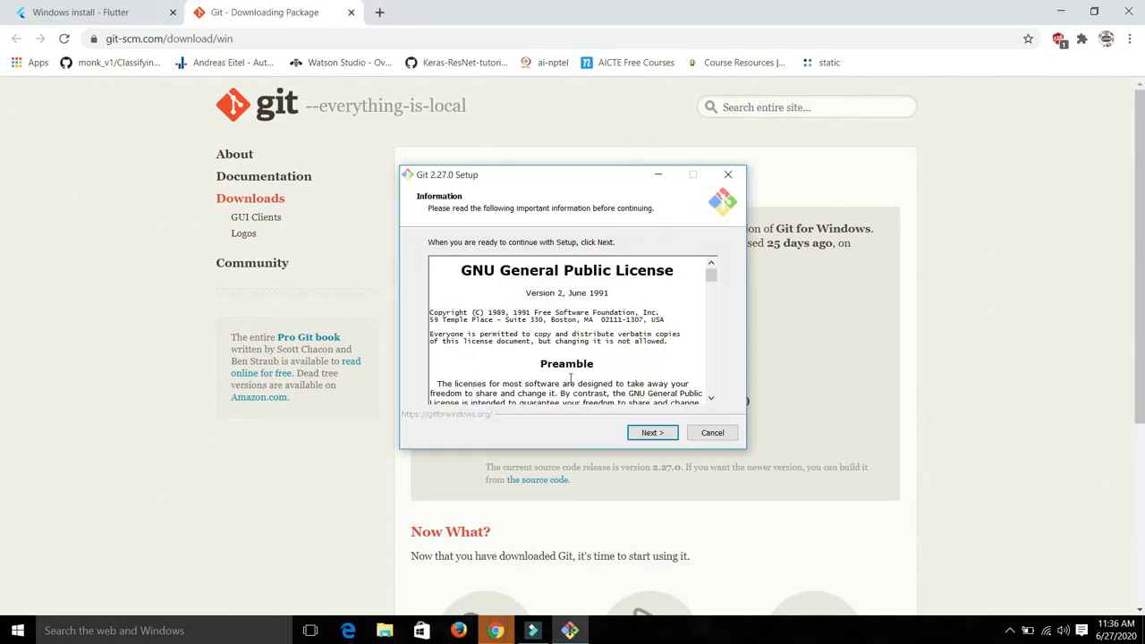
{"action": "left_click", "coordinate": [654, 432]}
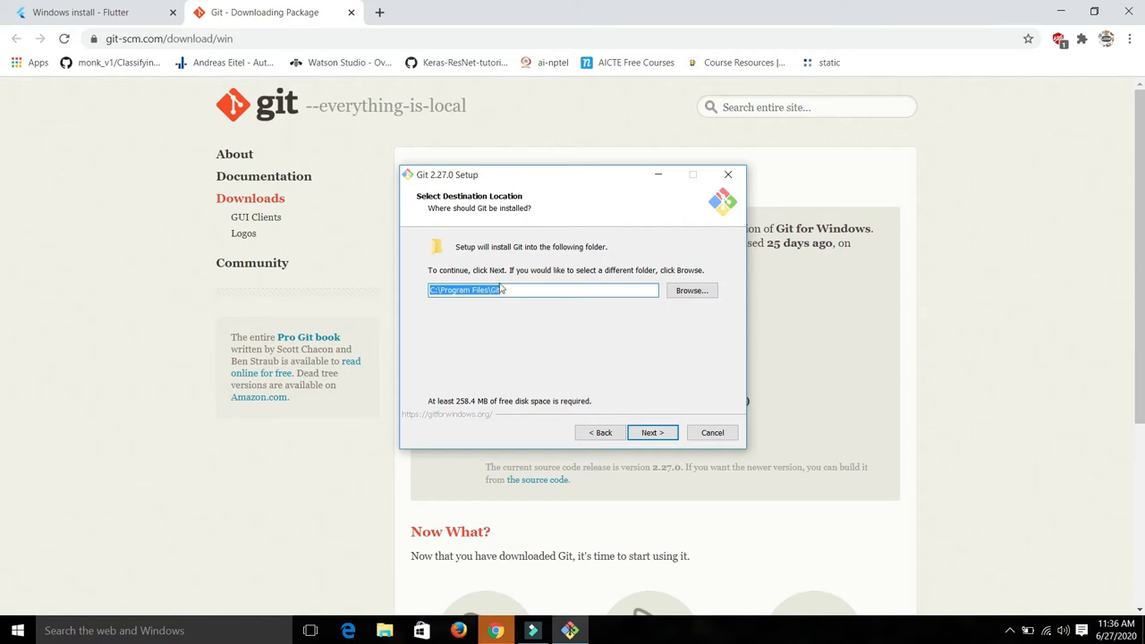
{"action": "left_click", "coordinate": [671, 436]}
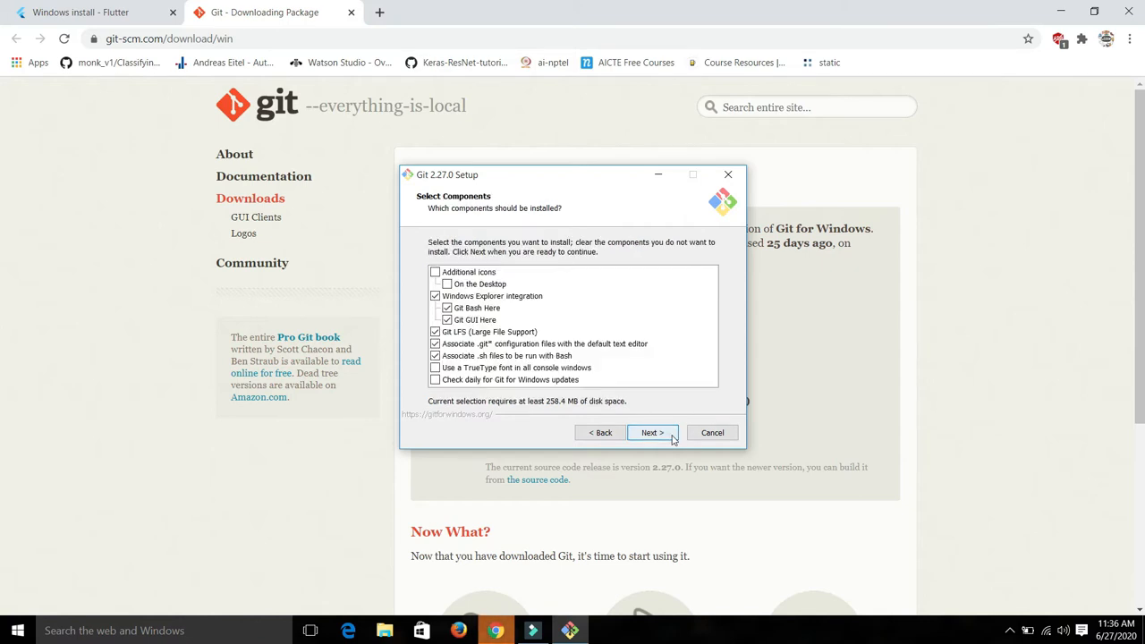
{"action": "left_click", "coordinate": [671, 436]}
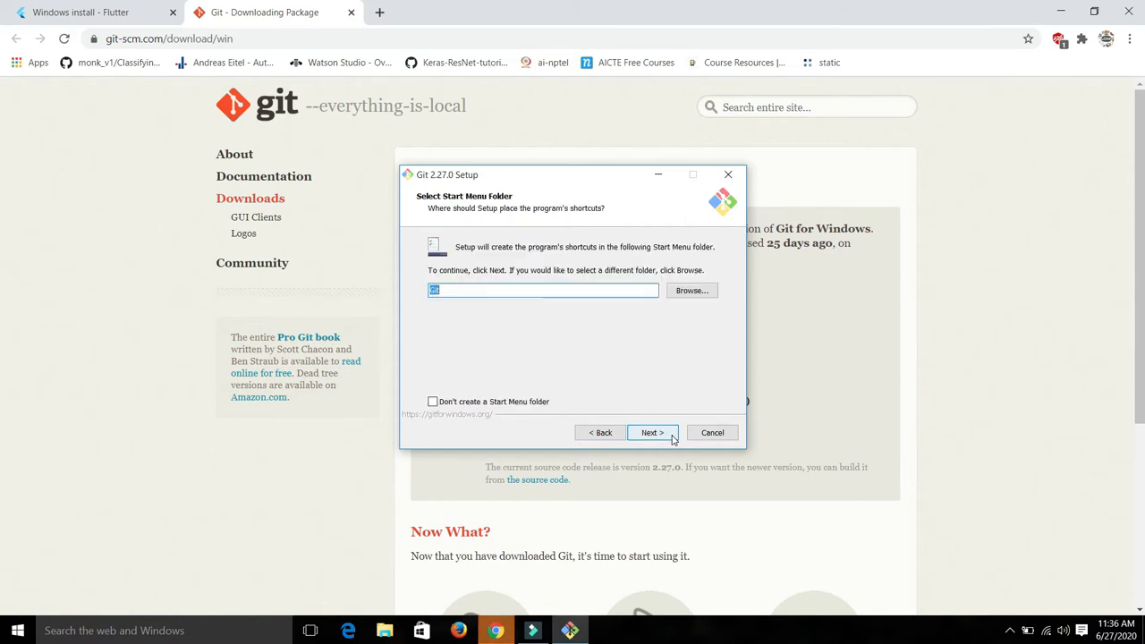
{"action": "left_click", "coordinate": [672, 436]}
{"action": "left_click", "coordinate": [672, 436]}
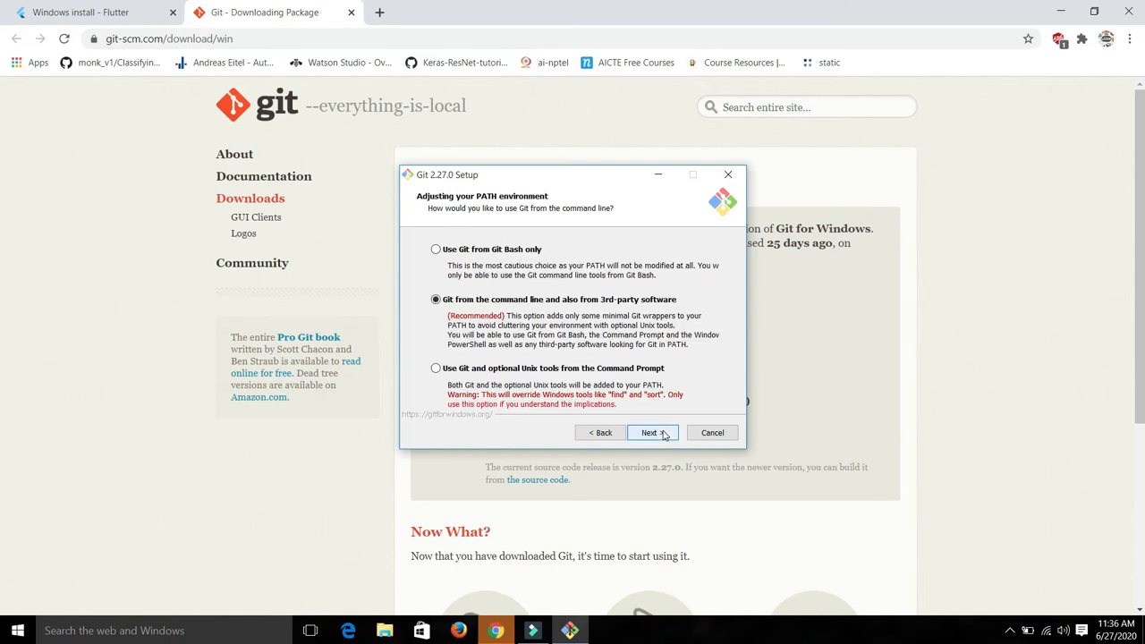
{"action": "left_click", "coordinate": [664, 433]}
{"action": "left_click", "coordinate": [664, 434]}
{"action": "left_click", "coordinate": [664, 434]}
{"action": "left_click", "coordinate": [664, 434]}
{"action": "left_click", "coordinate": [663, 434]}
{"action": "left_click", "coordinate": [663, 434]}
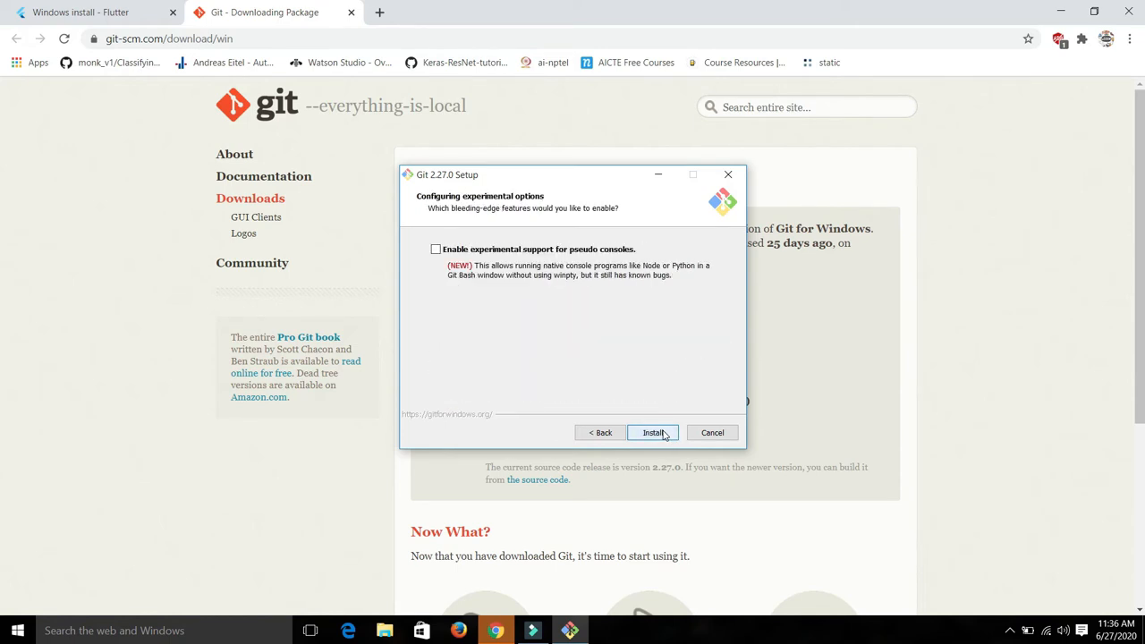
{"action": "left_click", "coordinate": [653, 432]}
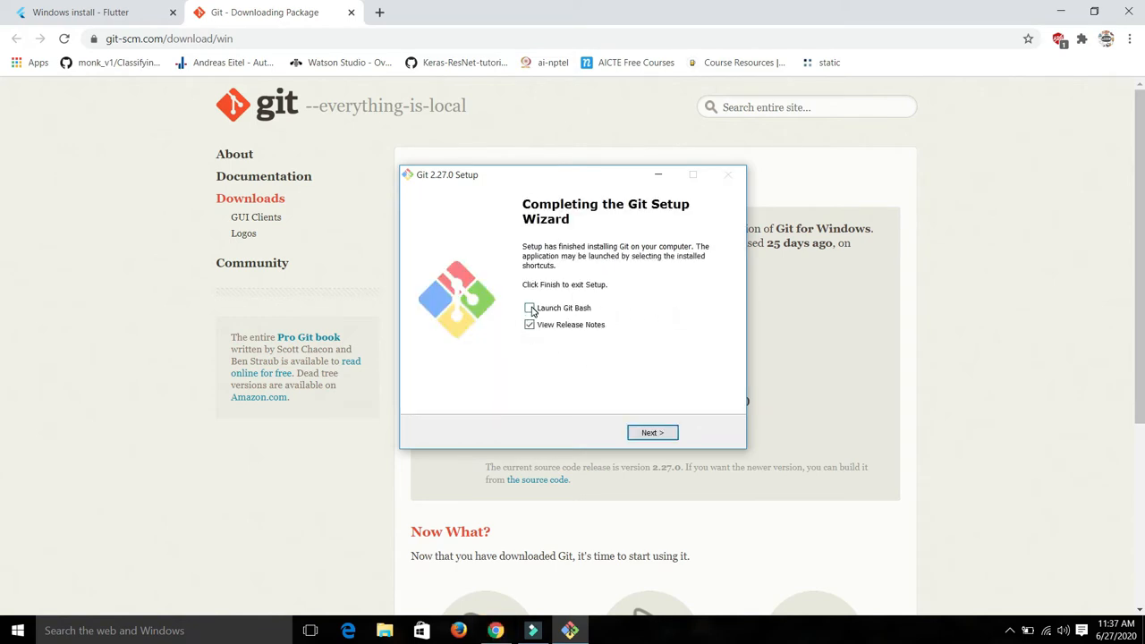
- Finish the Git setup, skim its release notes in Google Chrome and close them
{"action": "left_click", "coordinate": [652, 433]}
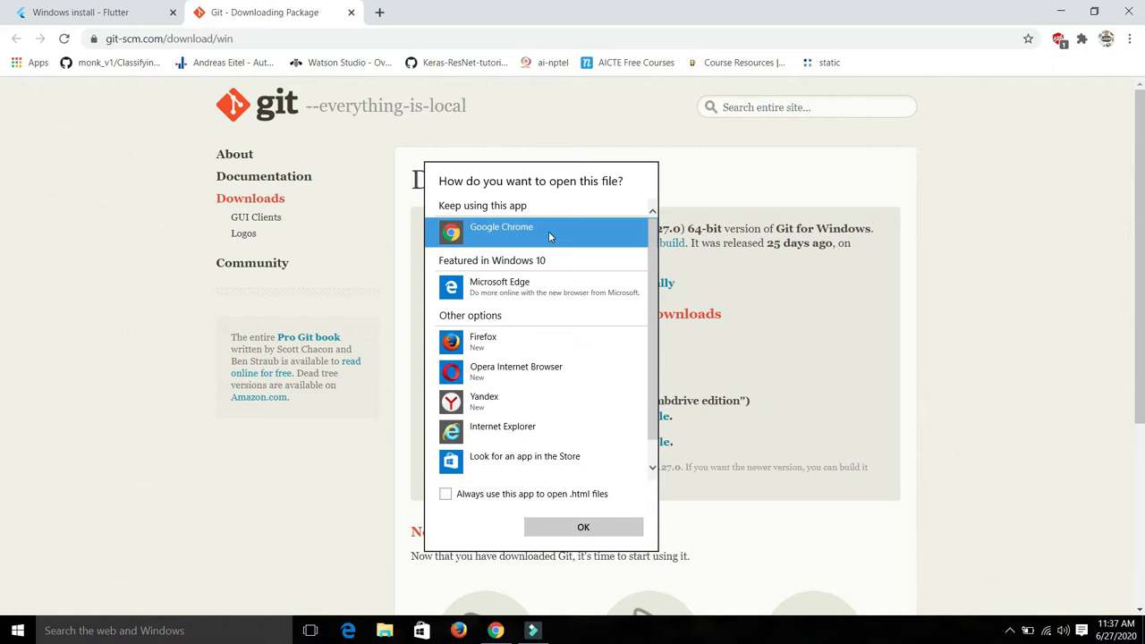
{"action": "left_click", "coordinate": [570, 533]}
{"action": "scroll", "coordinate": [465, 232], "scroll_direction": "down", "scroll_amount": 1}
{"action": "scroll", "coordinate": [507, 322], "scroll_direction": "up", "scroll_amount": 1}
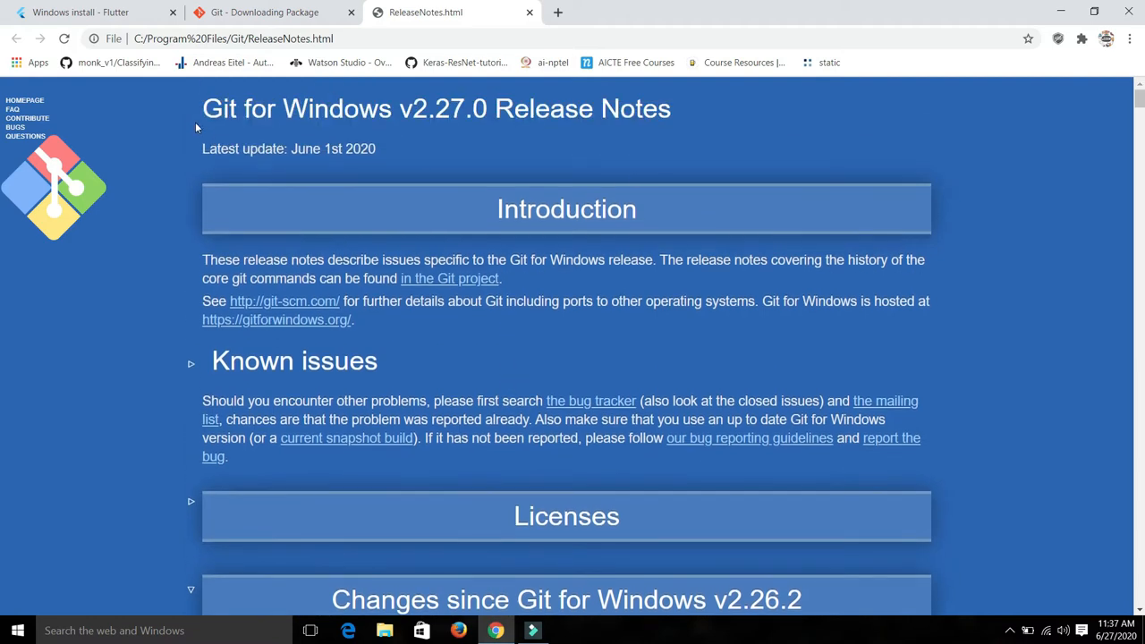
{"action": "scroll", "coordinate": [496, 184], "scroll_direction": "down", "scroll_amount": 6}
{"action": "scroll", "coordinate": [496, 185], "scroll_direction": "up", "scroll_amount": 6}
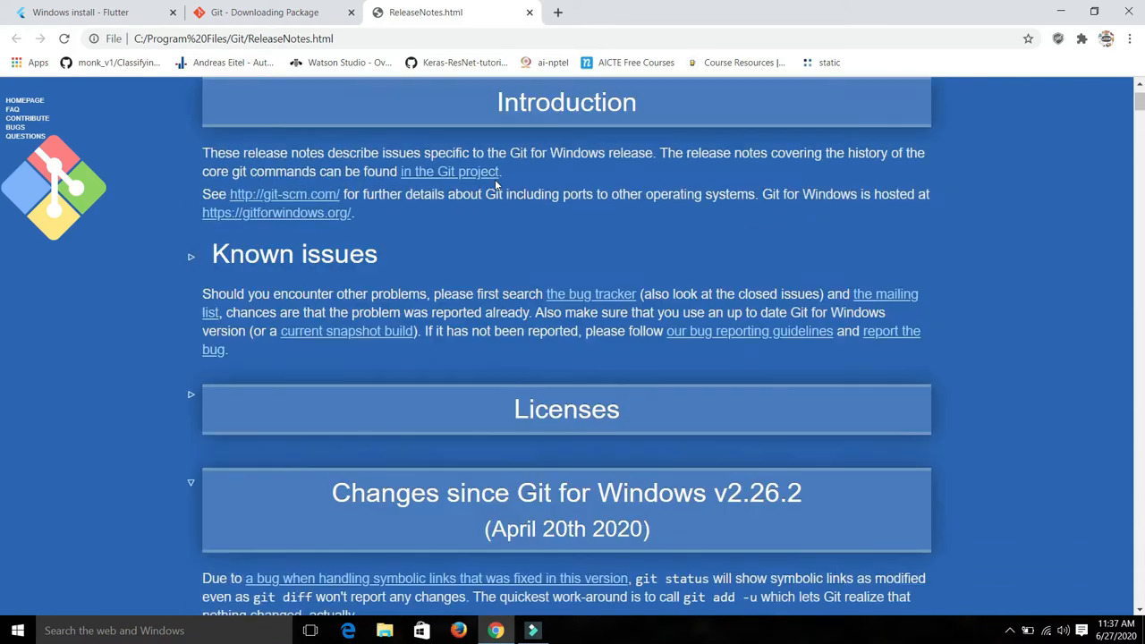
{"action": "left_click", "coordinate": [529, 13]}
- Download flutter_windows_1.17.4-stable.zip from the Flutter Windows install page and show the file in its folder
{"action": "left_click", "coordinate": [112, 7]}
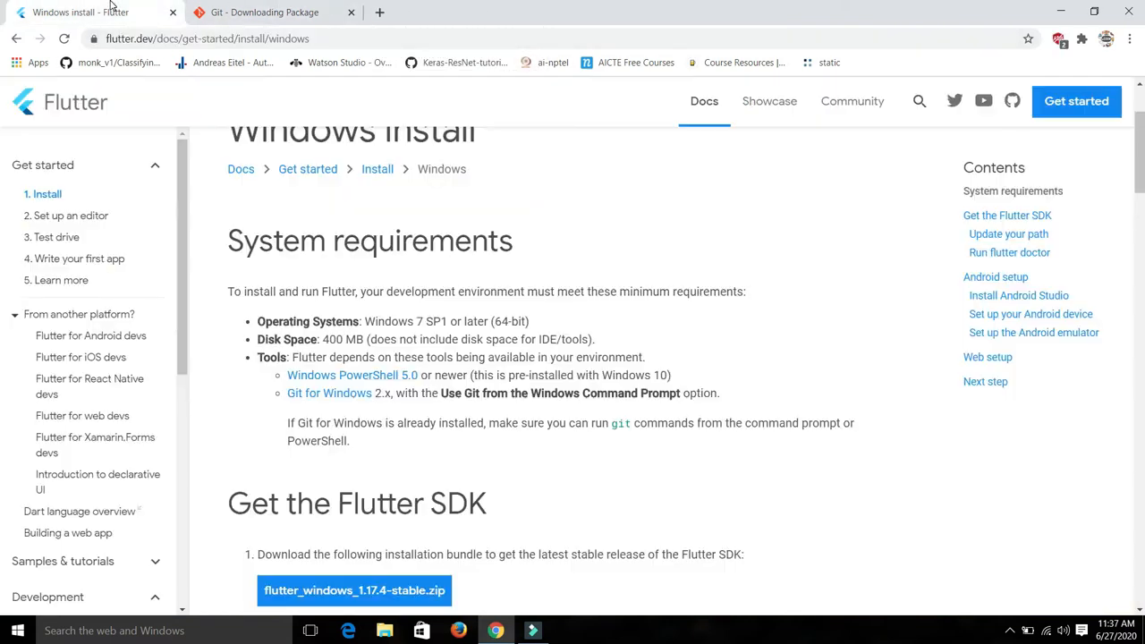
{"action": "scroll", "coordinate": [519, 408], "scroll_direction": "down", "scroll_amount": 2}
{"action": "scroll", "coordinate": [520, 407], "scroll_direction": "down", "scroll_amount": 1}
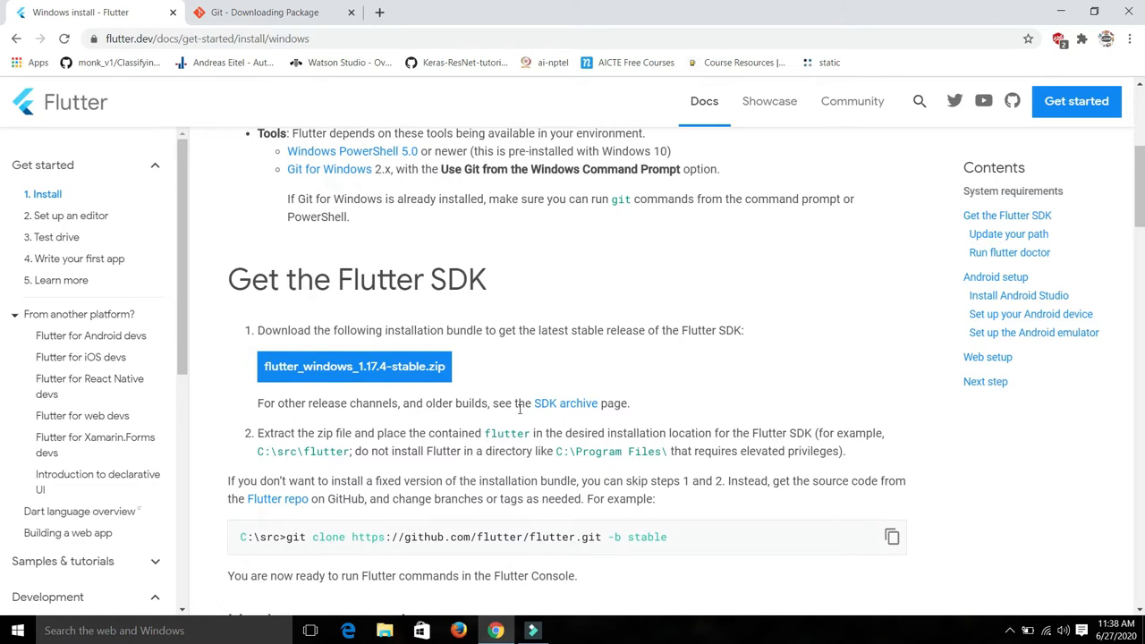
{"action": "left_click", "coordinate": [404, 367]}
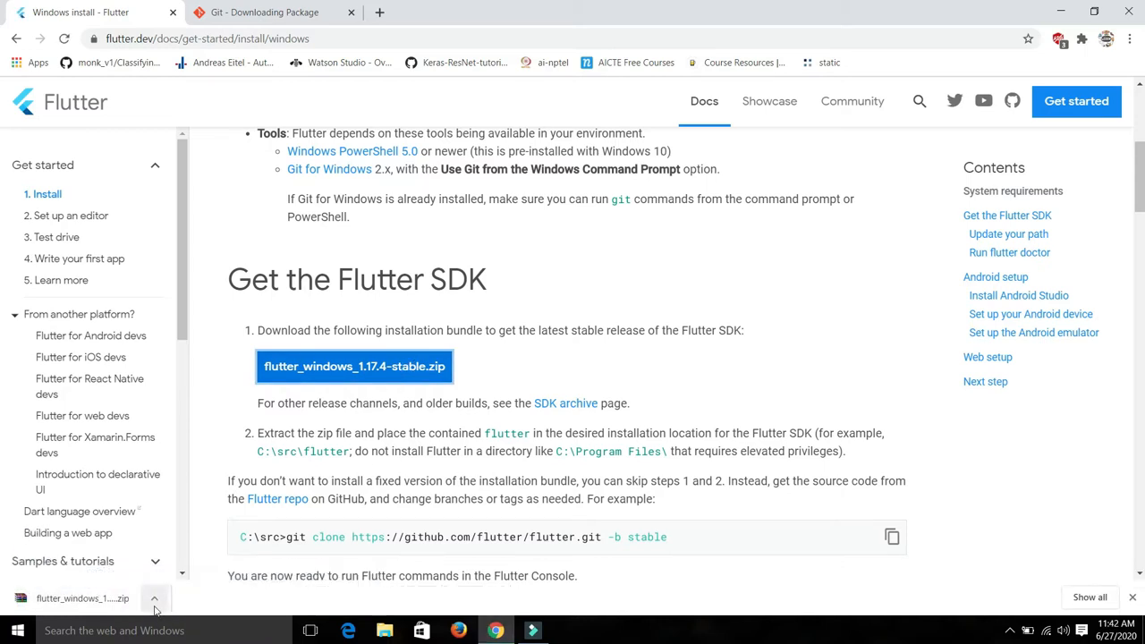
{"action": "left_click", "coordinate": [154, 600]}
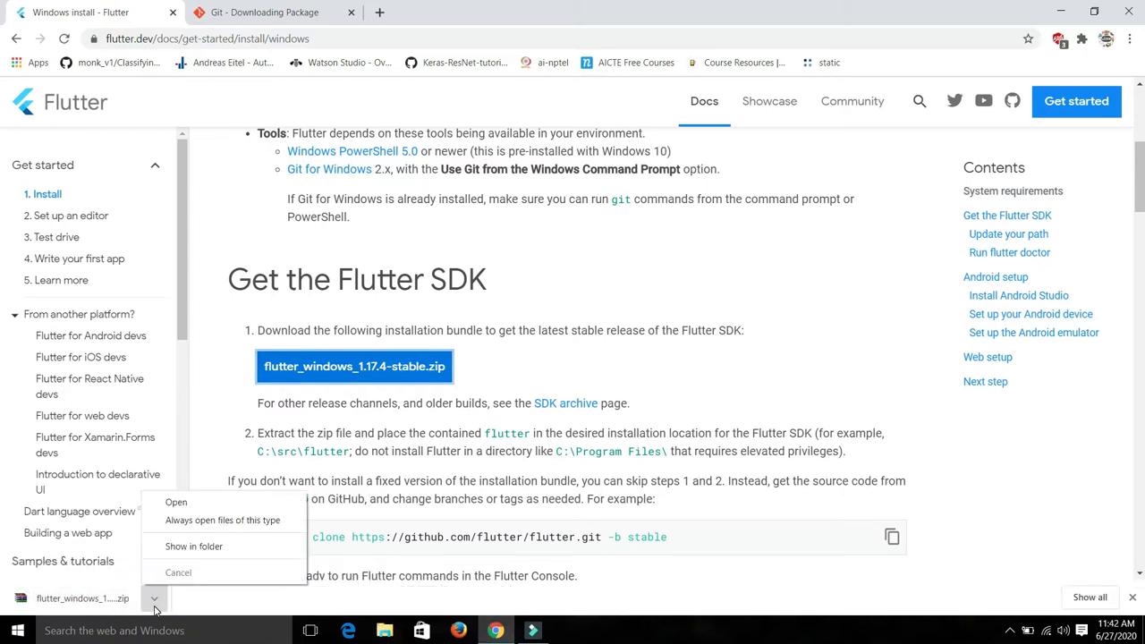
{"action": "left_click", "coordinate": [194, 547]}
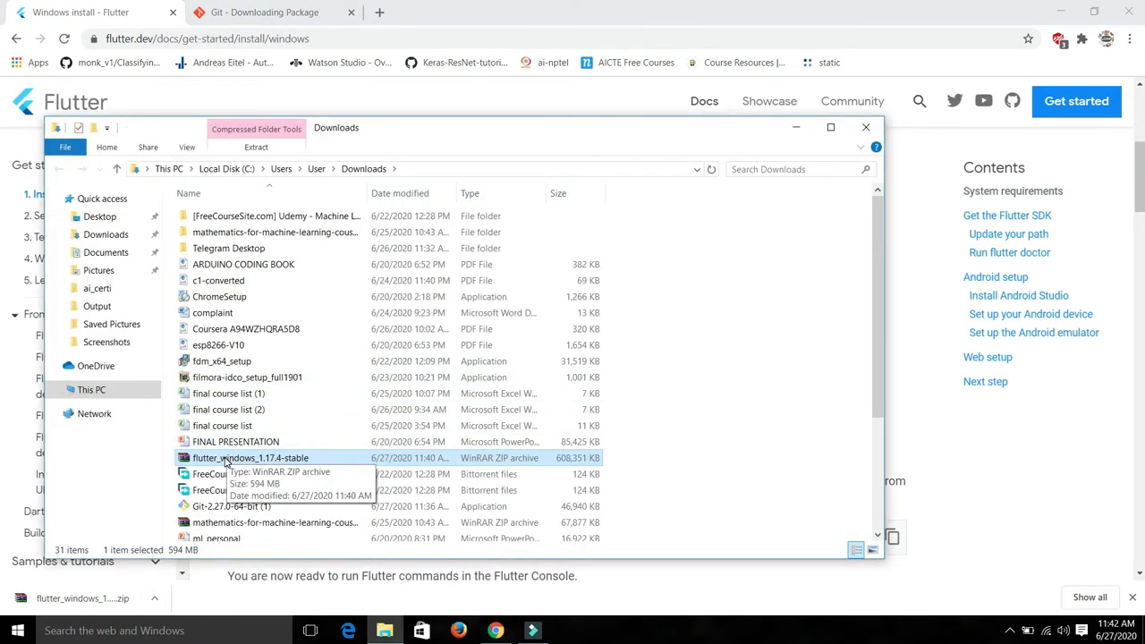
- Extract the flutter_windows_1.17.4-stable archive to C:\src\flutter
{"action": "right_click", "coordinate": [226, 460]}
{"action": "left_click", "coordinate": [376, 235]}
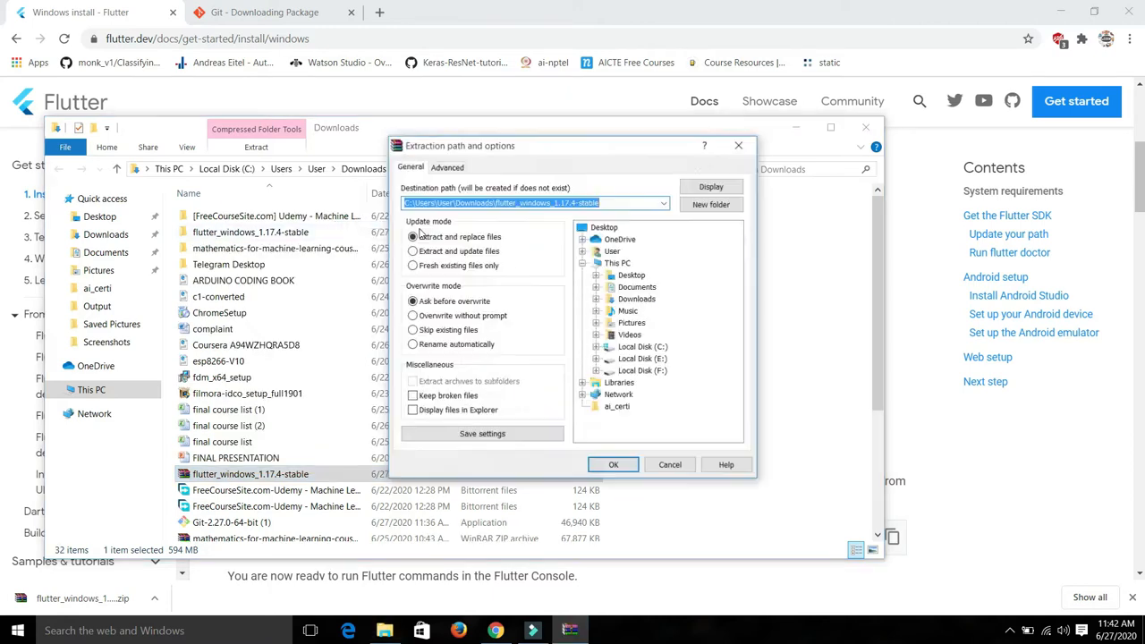
{"action": "left_click", "coordinate": [635, 201]}
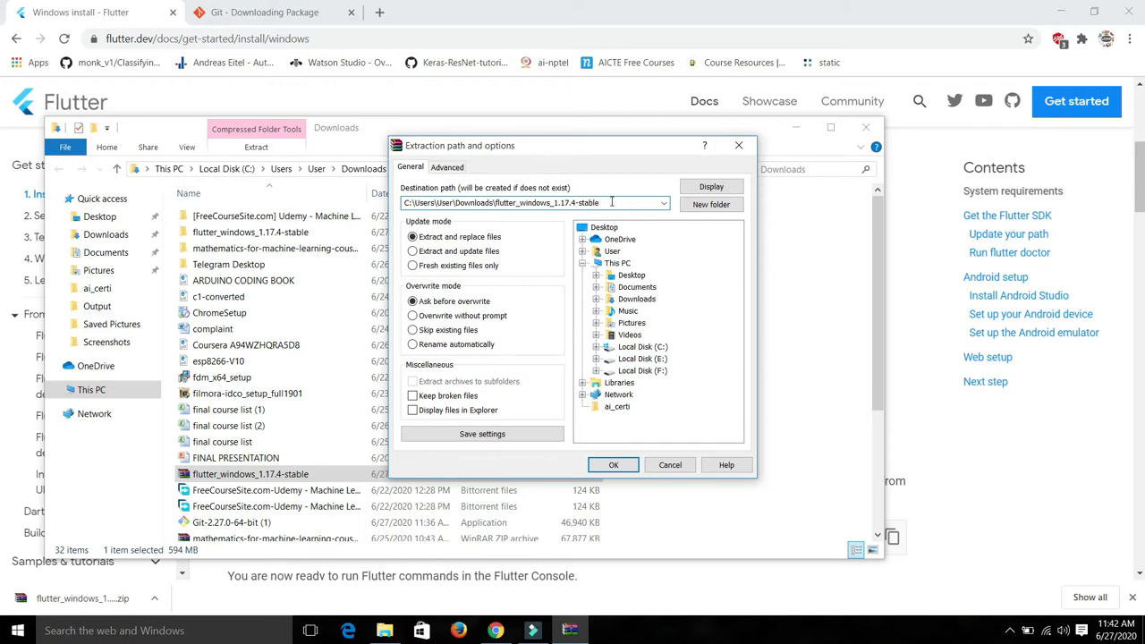
{"action": "left_click_drag", "start_coordinate": [612, 202], "coordinate": [415, 205]}
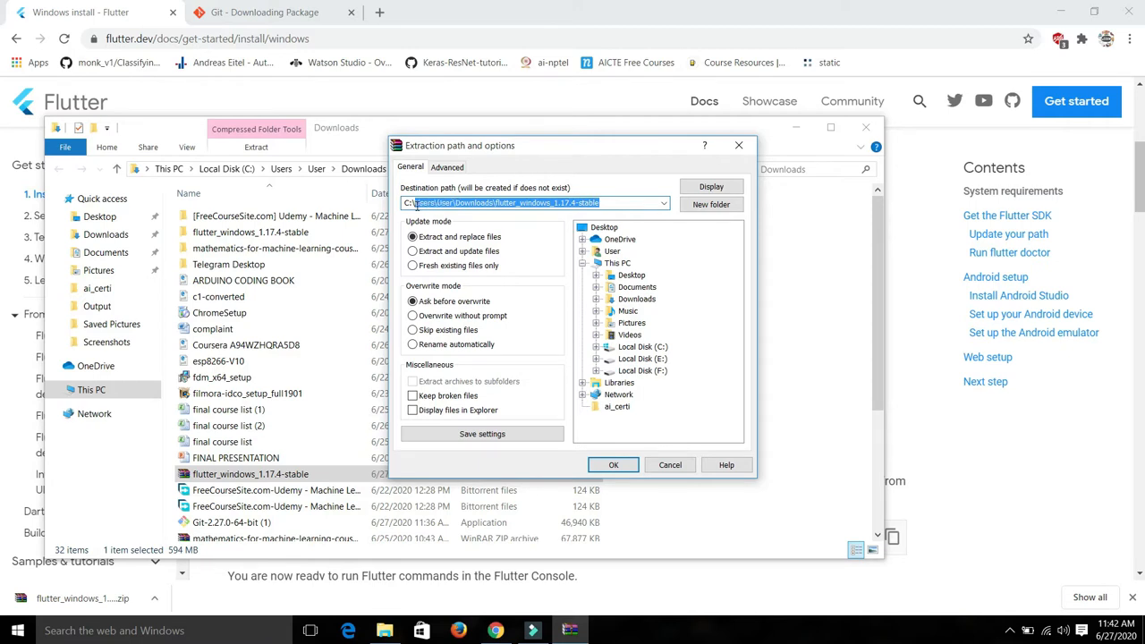
{"action": "key", "text": "BackSpace"}
{"action": "type", "text": "s"}
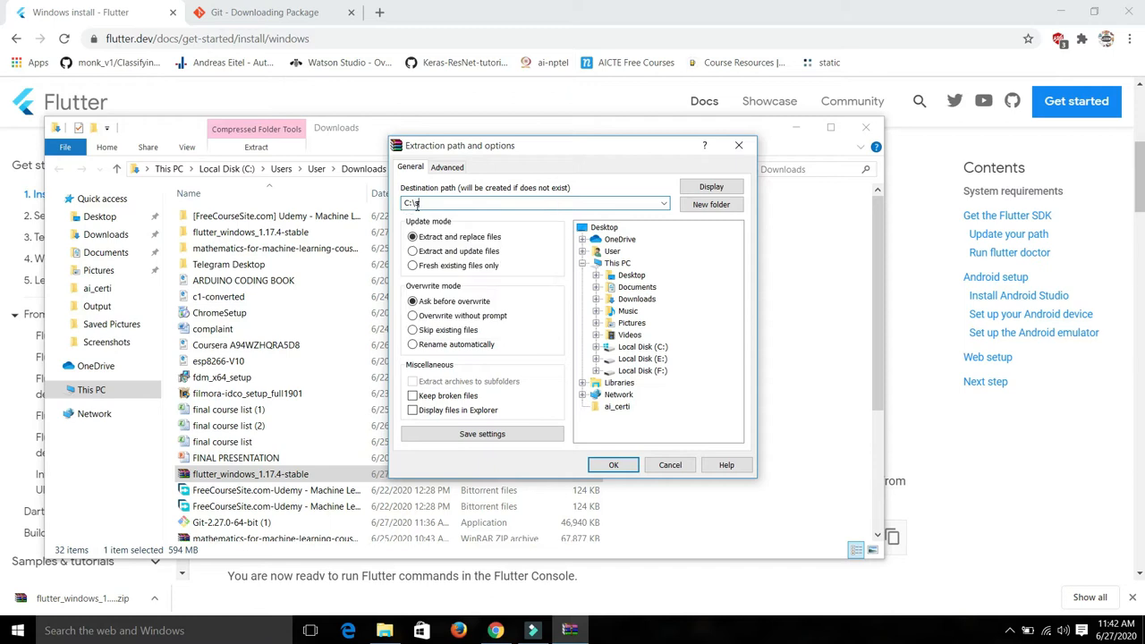
{"action": "type", "text": "rc\\flutter"}
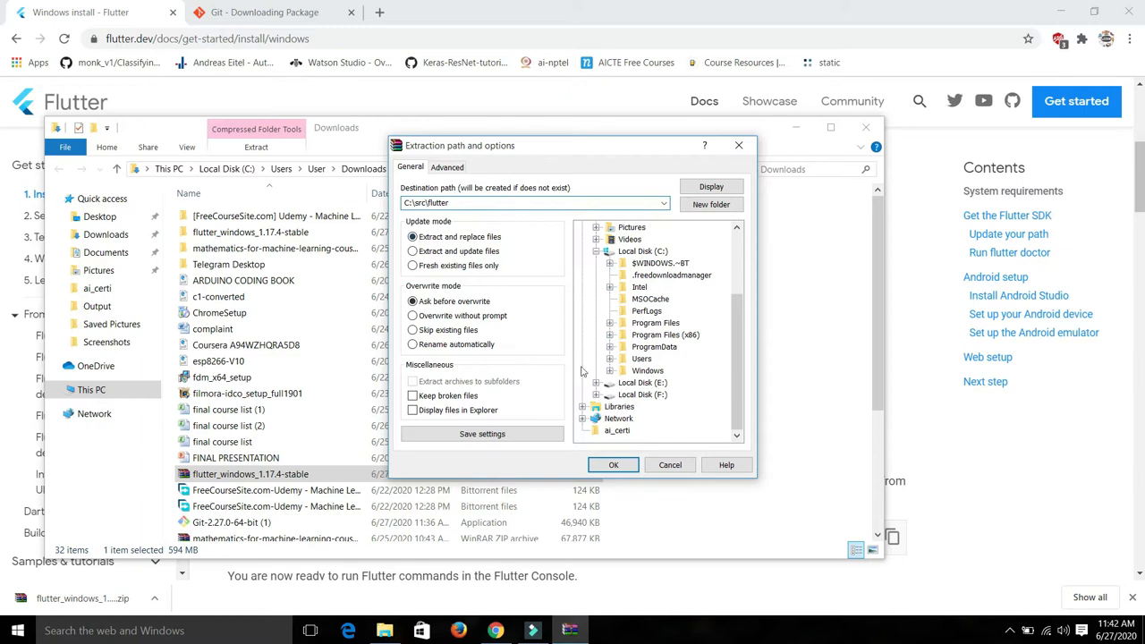
{"action": "left_click", "coordinate": [623, 471]}
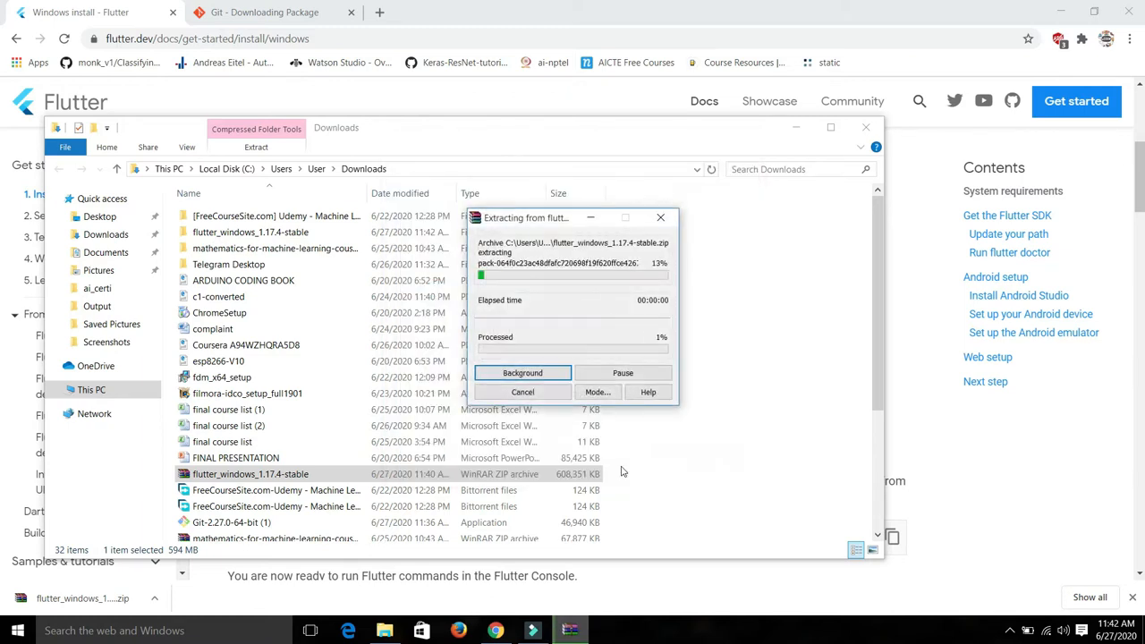
- Open the src folder on Local Disk (C:) in File Explorer
{"action": "left_click", "coordinate": [91, 389]}
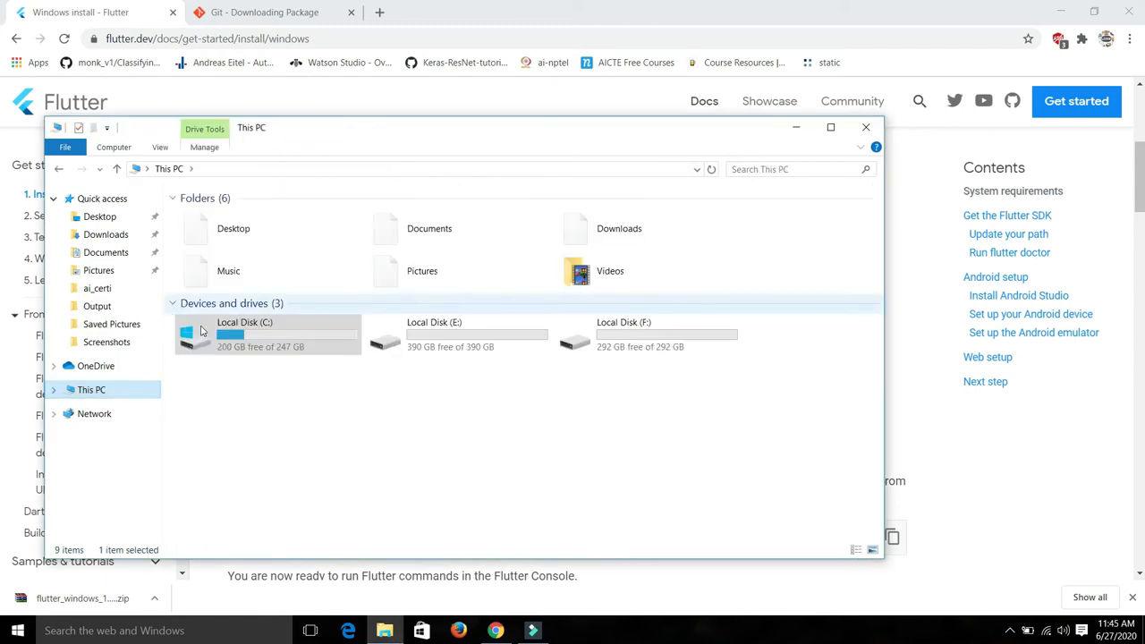
{"action": "left_click", "coordinate": [202, 331]}
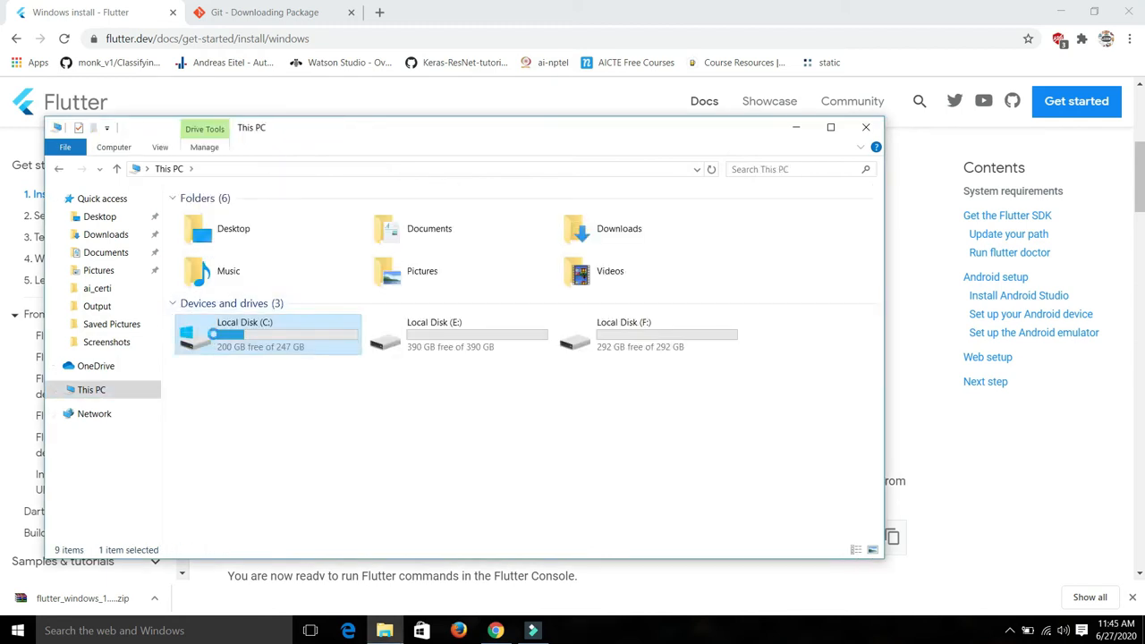
{"action": "double_click", "coordinate": [213, 334]}
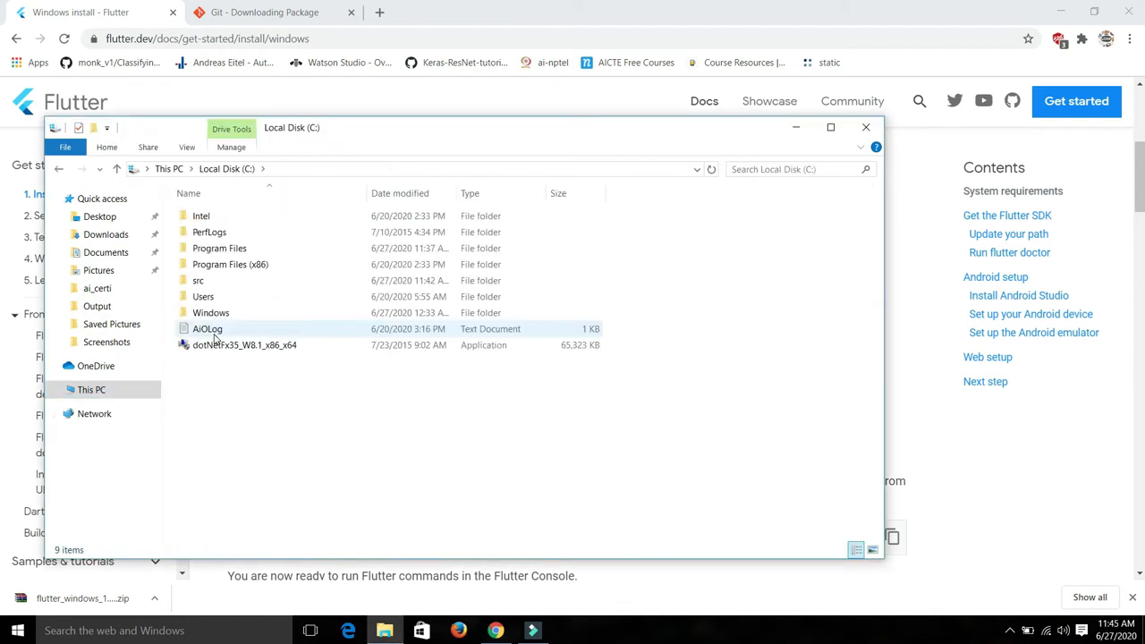
{"action": "double_click", "coordinate": [213, 282]}
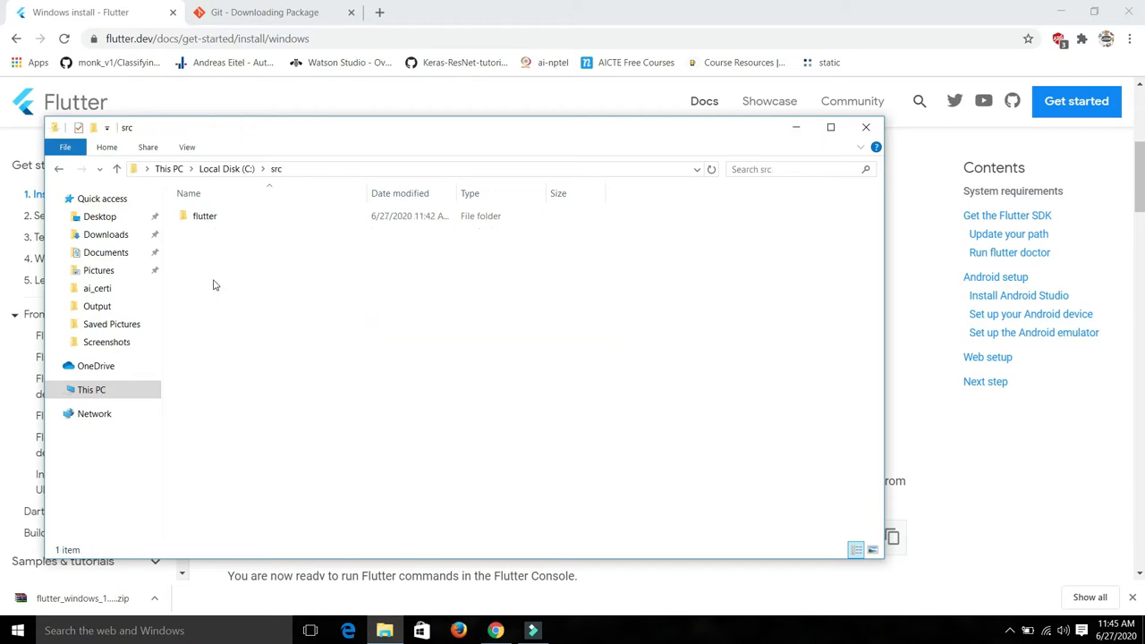
- Open the nested flutter folder in C:\src\flutter to check the extracted SDK files, and minimize the window
{"action": "double_click", "coordinate": [225, 220]}
{"action": "double_click", "coordinate": [225, 220]}
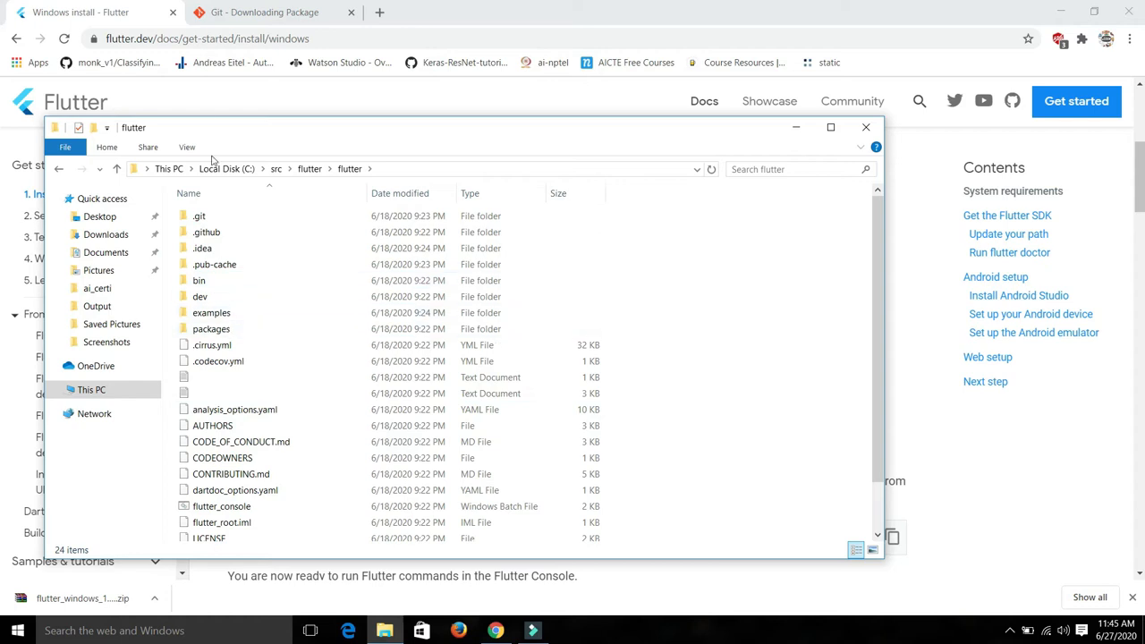
{"action": "left_click", "coordinate": [796, 127]}
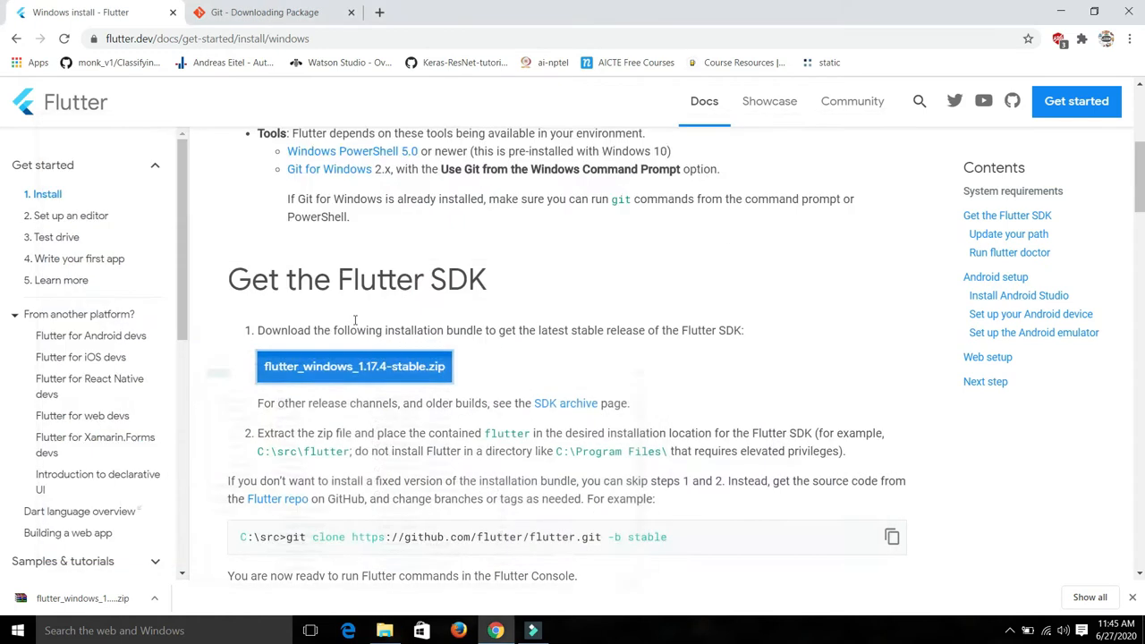
- Launch Command Prompt, run flutter to test whether the command is available, and minimize the window
{"action": "left_click", "coordinate": [120, 626]}
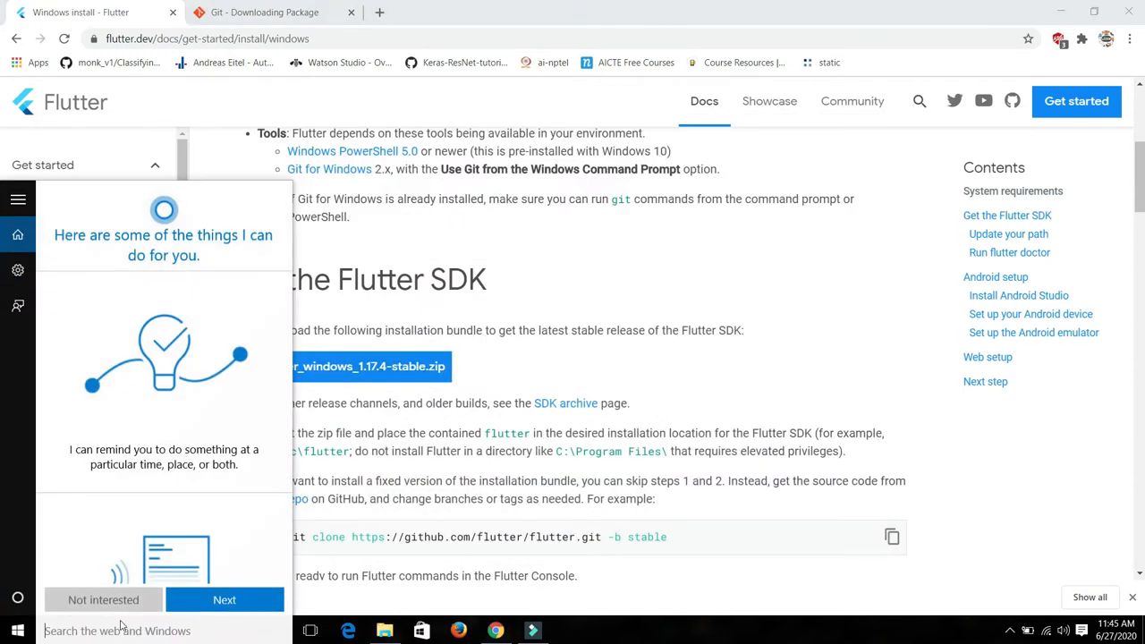
{"action": "type", "text": "cmd"}
{"action": "key", "text": "Return"}
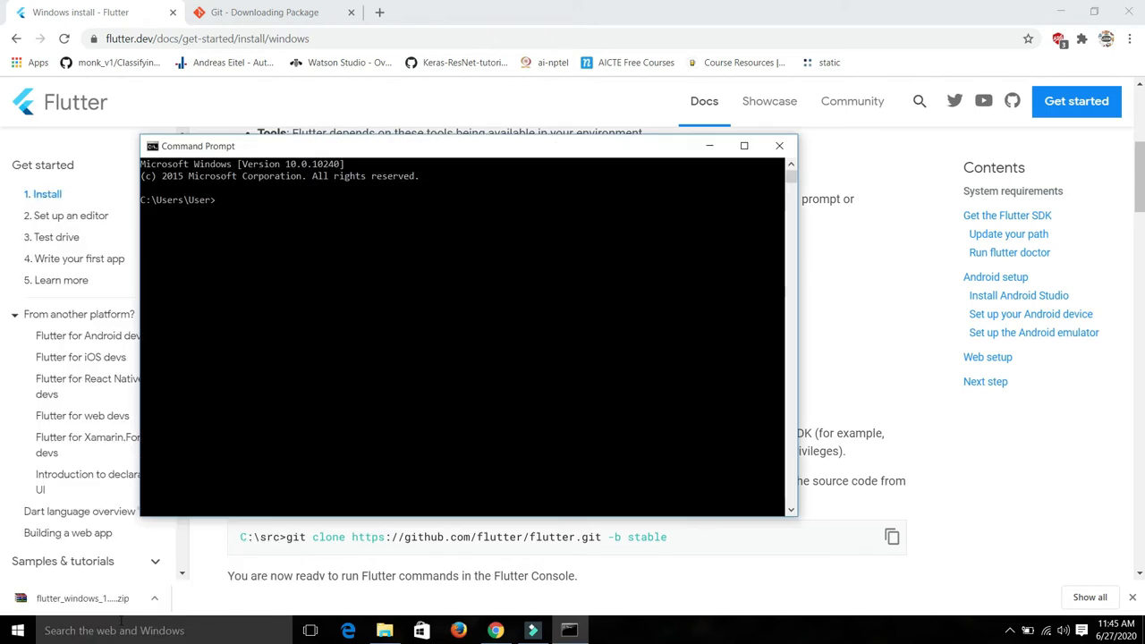
{"action": "type", "text": "flutter"}
{"action": "key", "text": "Return"}
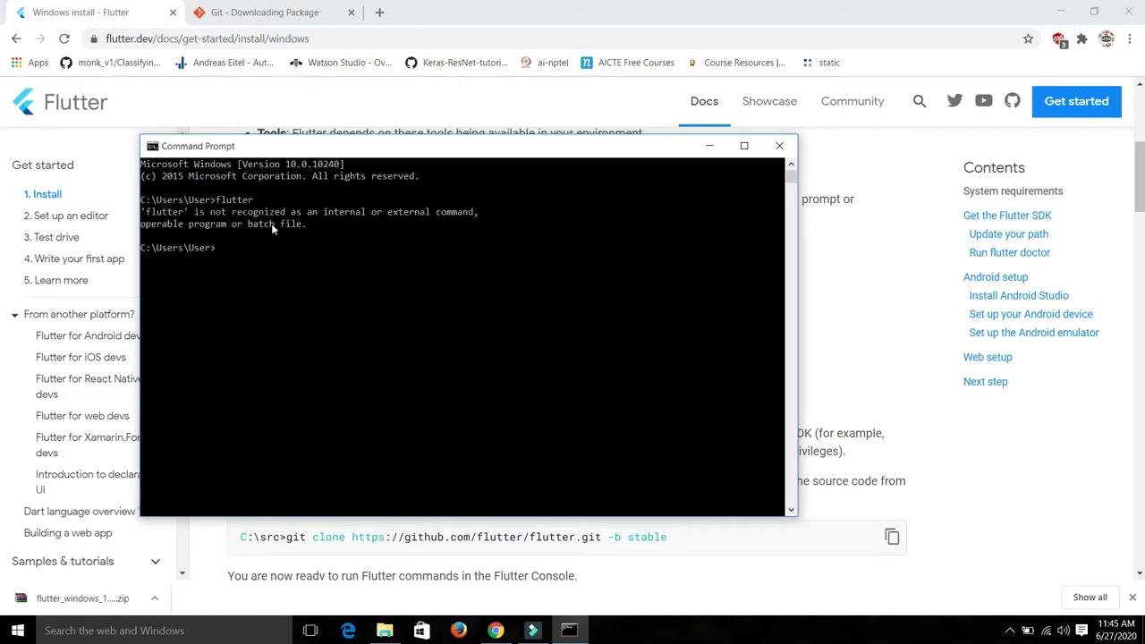
{"action": "left_click", "coordinate": [708, 148]}
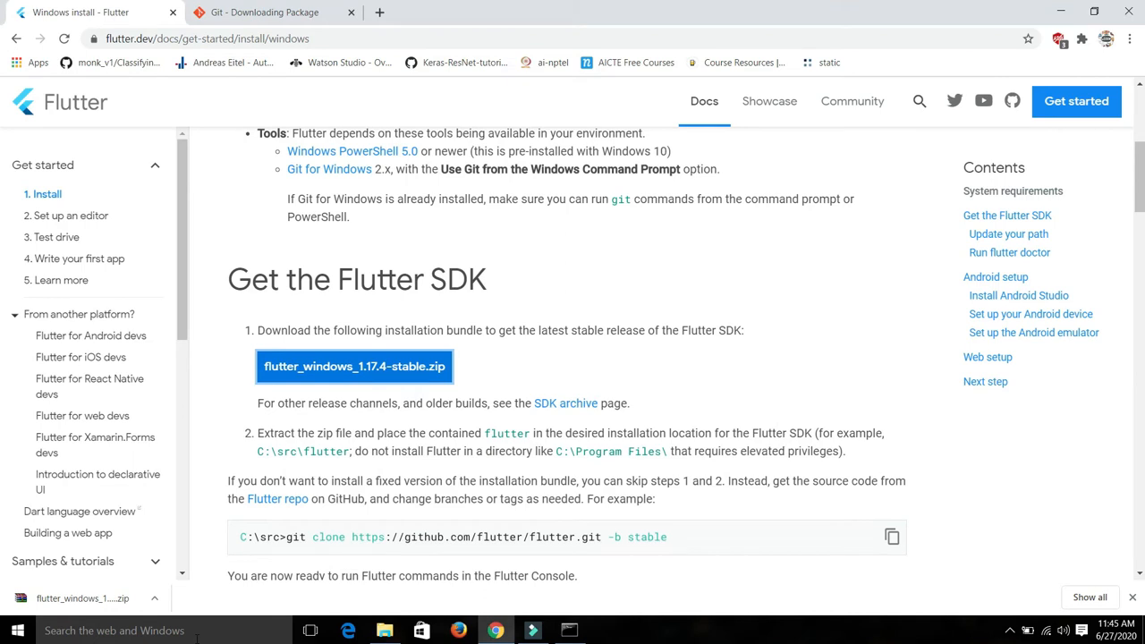
- Open the SDK's bin folder in File Explorer, copy its full path C:\src\flutter\flutter\bin, and minimize the window
{"action": "left_click", "coordinate": [384, 630]}
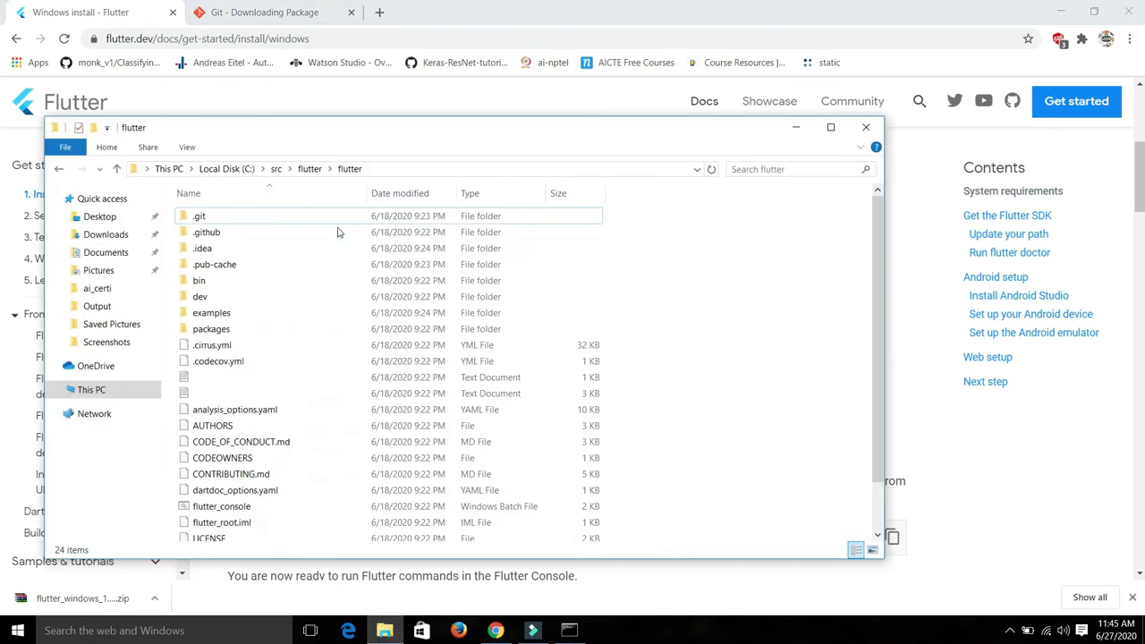
{"action": "left_click_drag", "start_coordinate": [366, 130], "coordinate": [493, 110]}
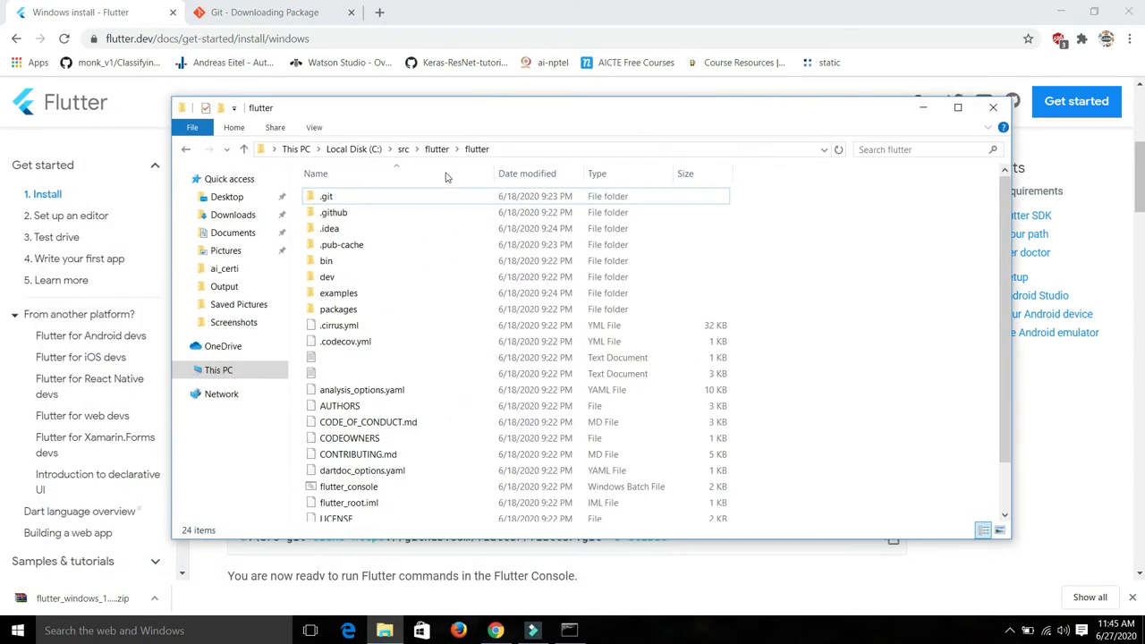
{"action": "double_click", "coordinate": [371, 260]}
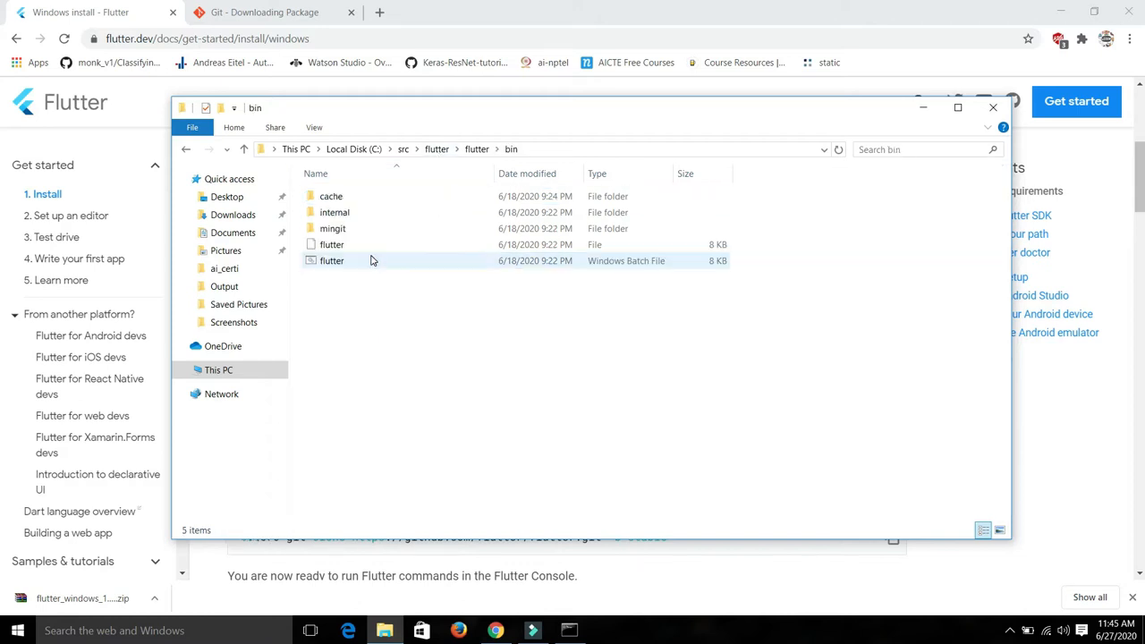
{"action": "left_click", "coordinate": [583, 149]}
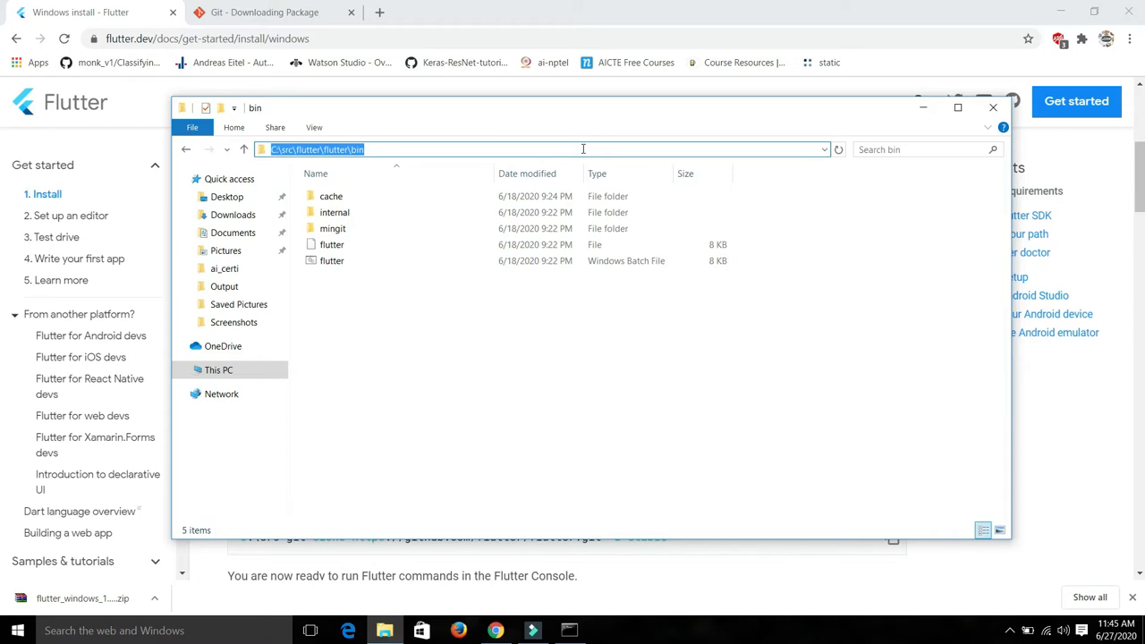
{"action": "left_click", "coordinate": [582, 150]}
{"action": "double_click", "coordinate": [583, 150]}
{"action": "left_click", "coordinate": [379, 150]}
{"action": "key", "text": "ctrl+a"}
{"action": "key", "text": "ctrl+c"}
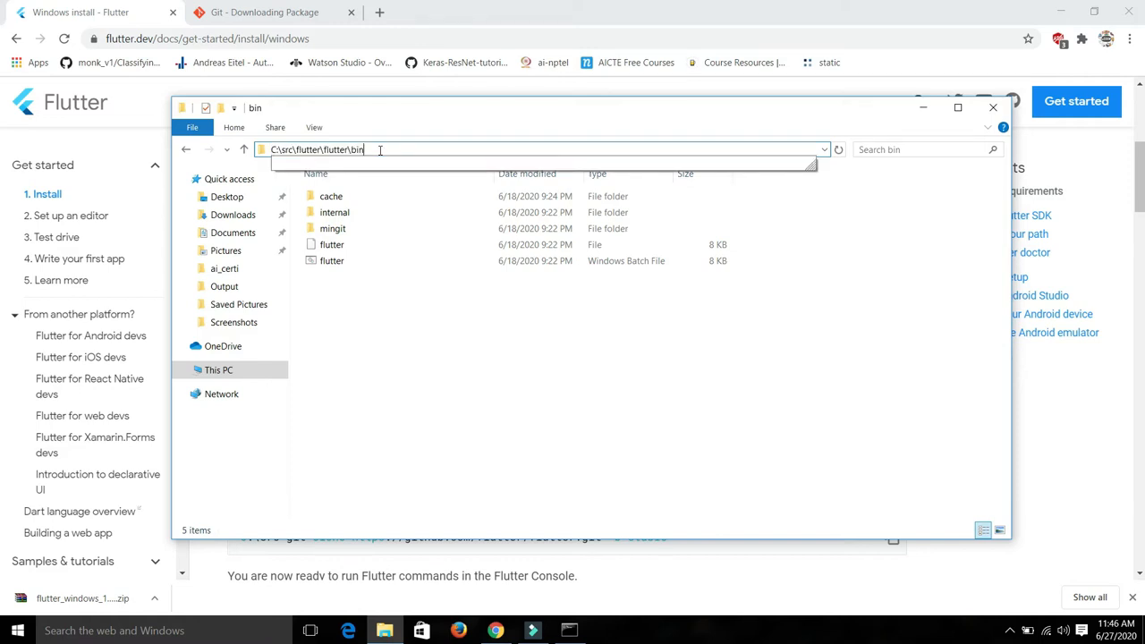
{"action": "left_click", "coordinate": [922, 107]}
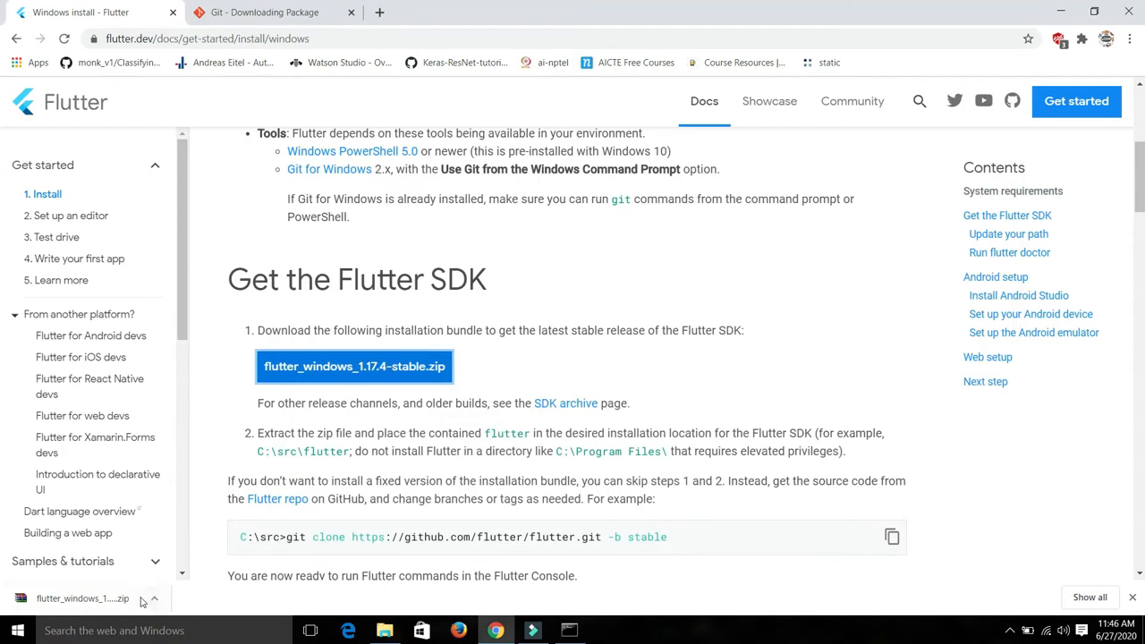
- Find the system environment variables settings in Windows and open the Environment Variables dialog
{"action": "left_click", "coordinate": [146, 629]}
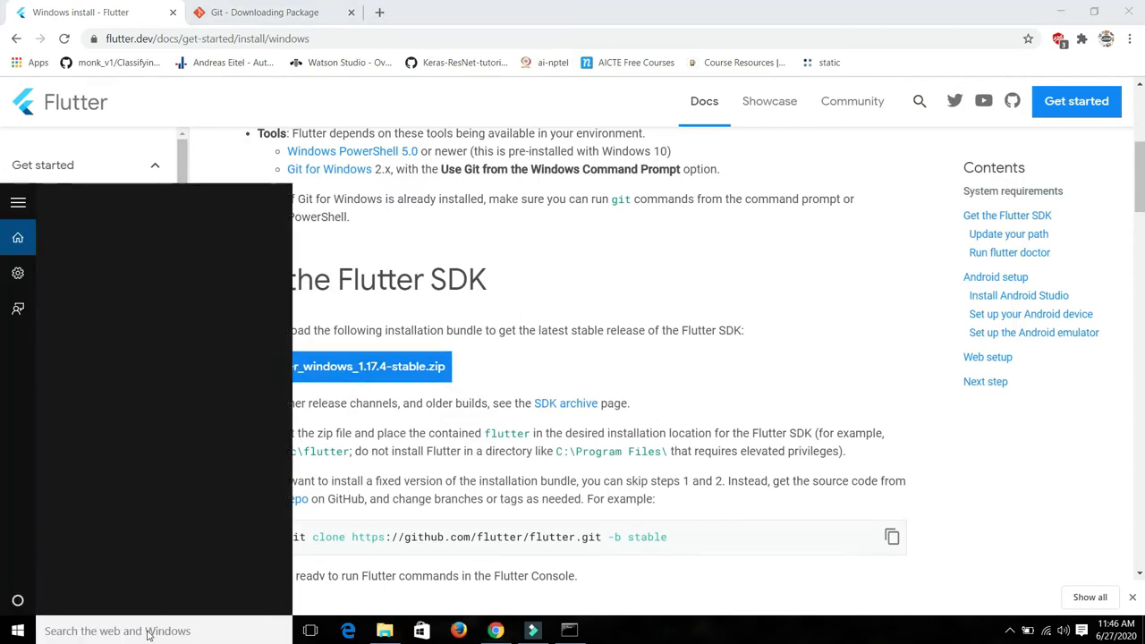
{"action": "type", "text": "environ"}
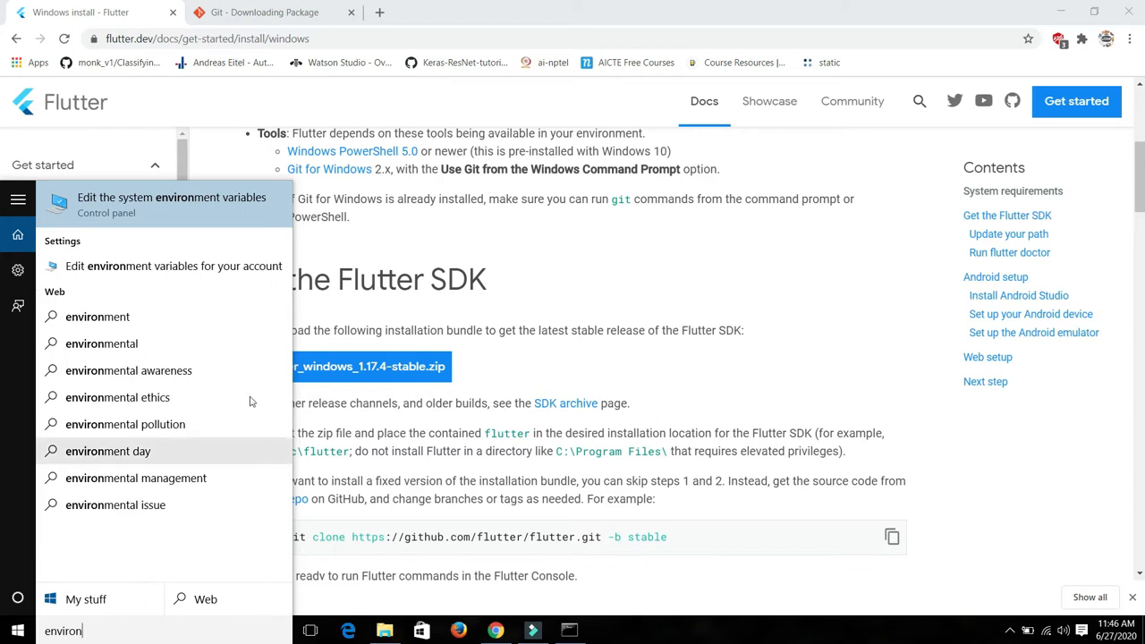
{"action": "left_click", "coordinate": [214, 206]}
{"action": "left_click_drag", "start_coordinate": [189, 35], "coordinate": [496, 116]}
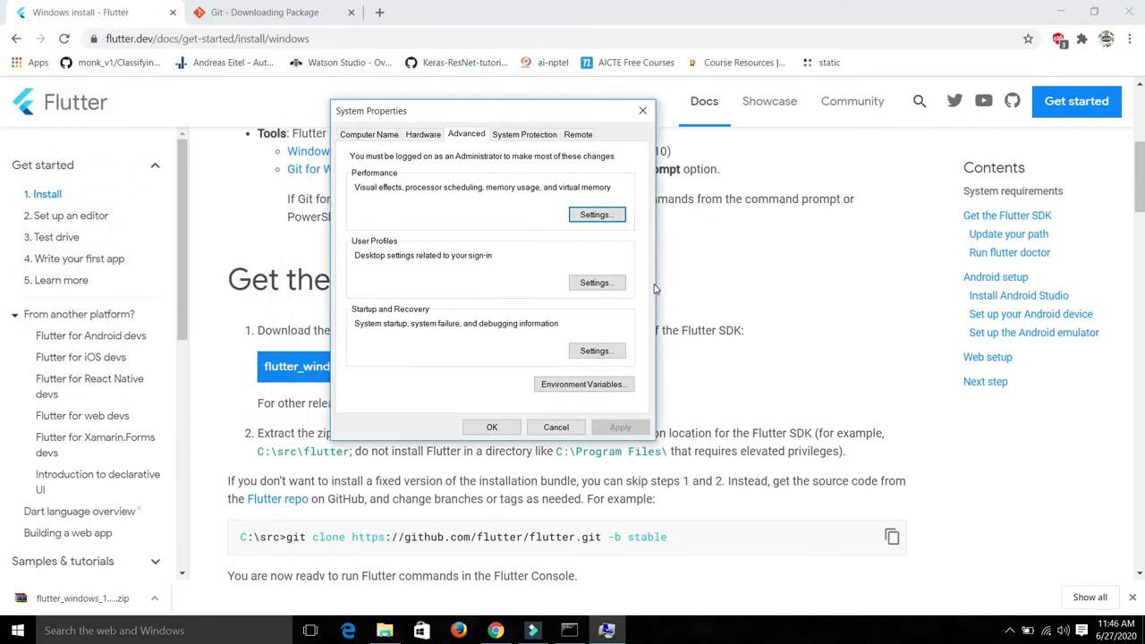
{"action": "left_click", "coordinate": [577, 384]}
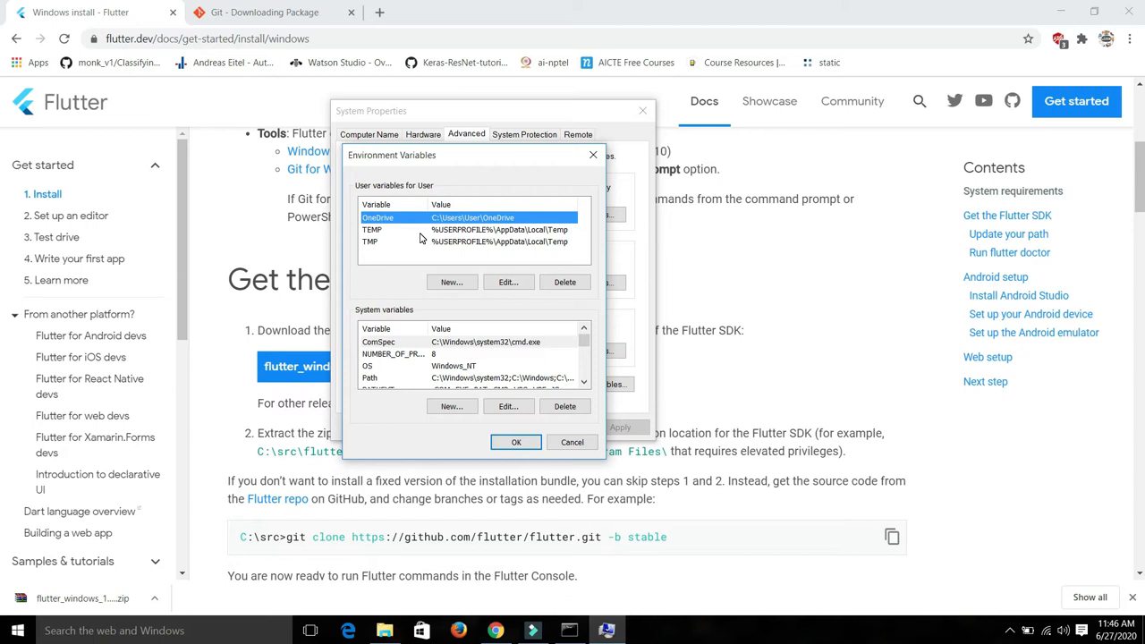
- Create a user variable named path with the value C:\src\flutter\flutter\bin and confirm all open dialogs
{"action": "left_click", "coordinate": [451, 281]}
{"action": "type", "text": "path"}
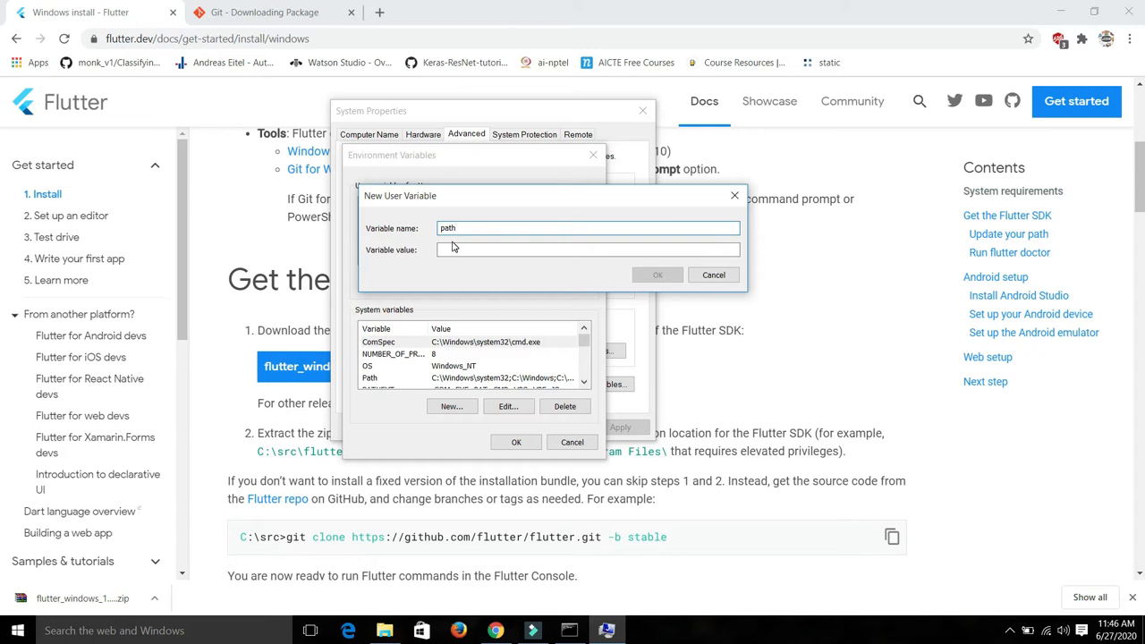
{"action": "left_click", "coordinate": [480, 249]}
{"action": "key", "text": "ctrl+v"}
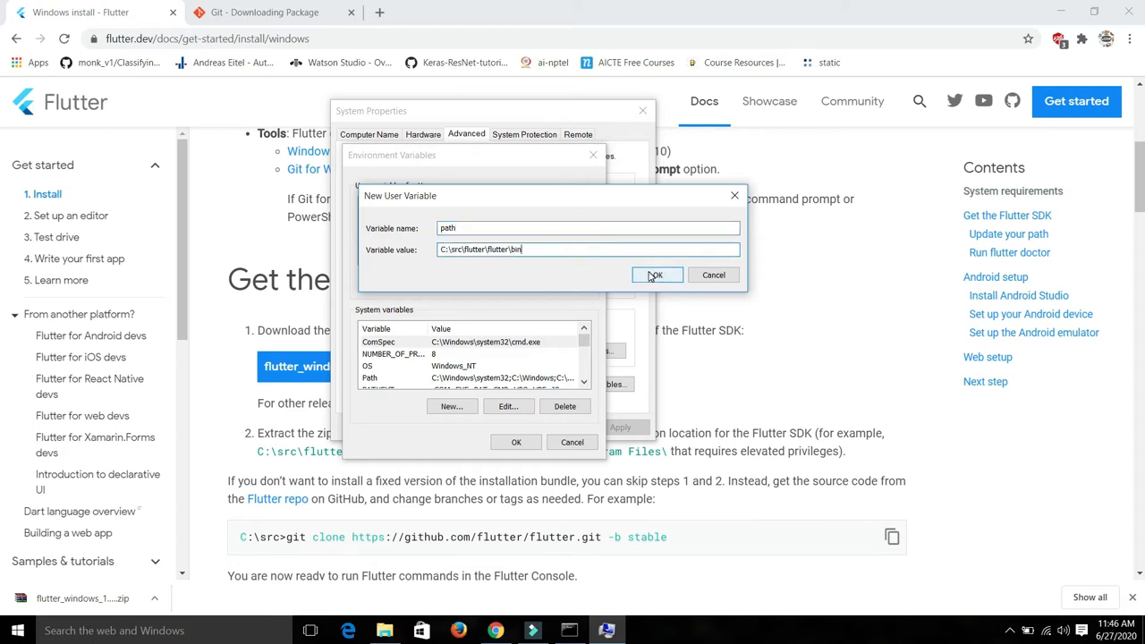
{"action": "left_click", "coordinate": [657, 273]}
{"action": "left_click", "coordinate": [507, 444]}
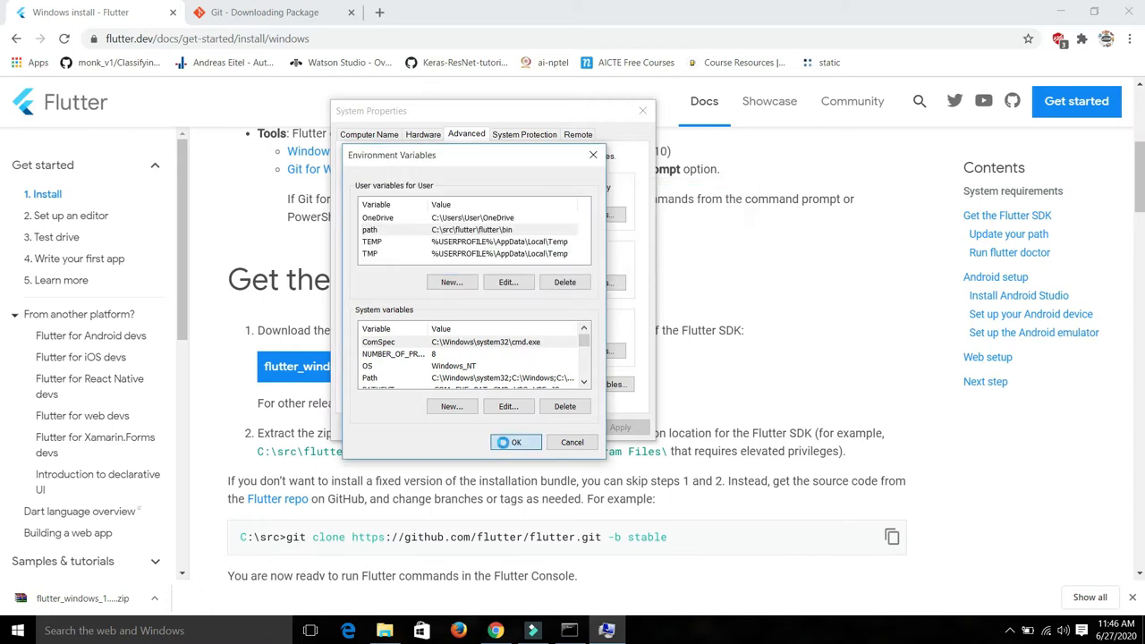
{"action": "left_click", "coordinate": [502, 427]}
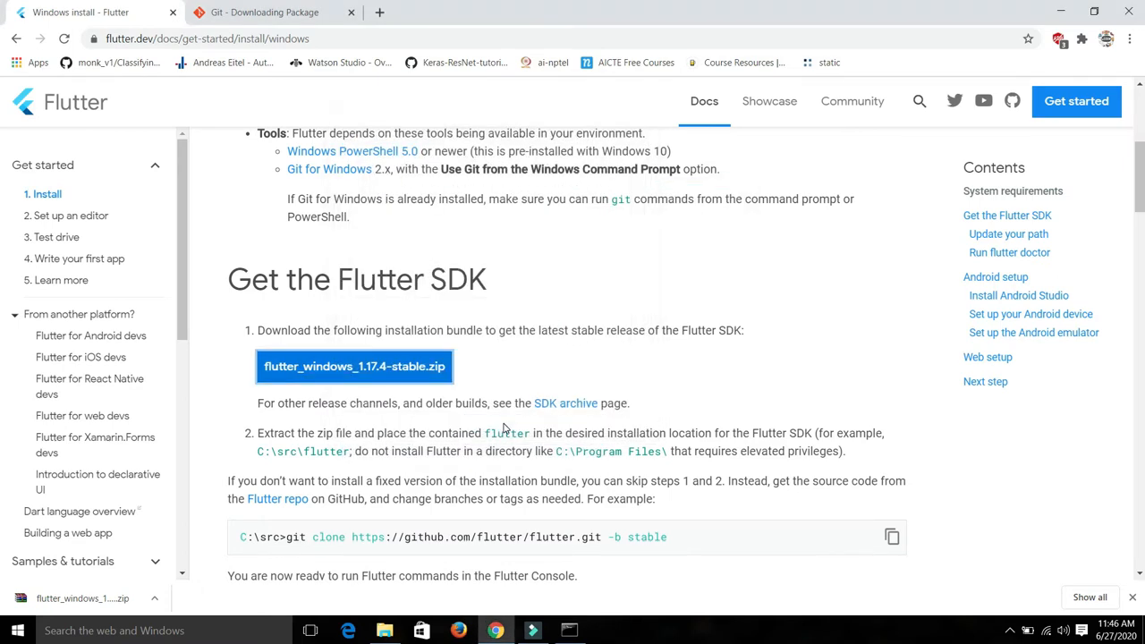
- Open a new Command Prompt, run flutter --version and review the version output
{"action": "key", "text": "super"}
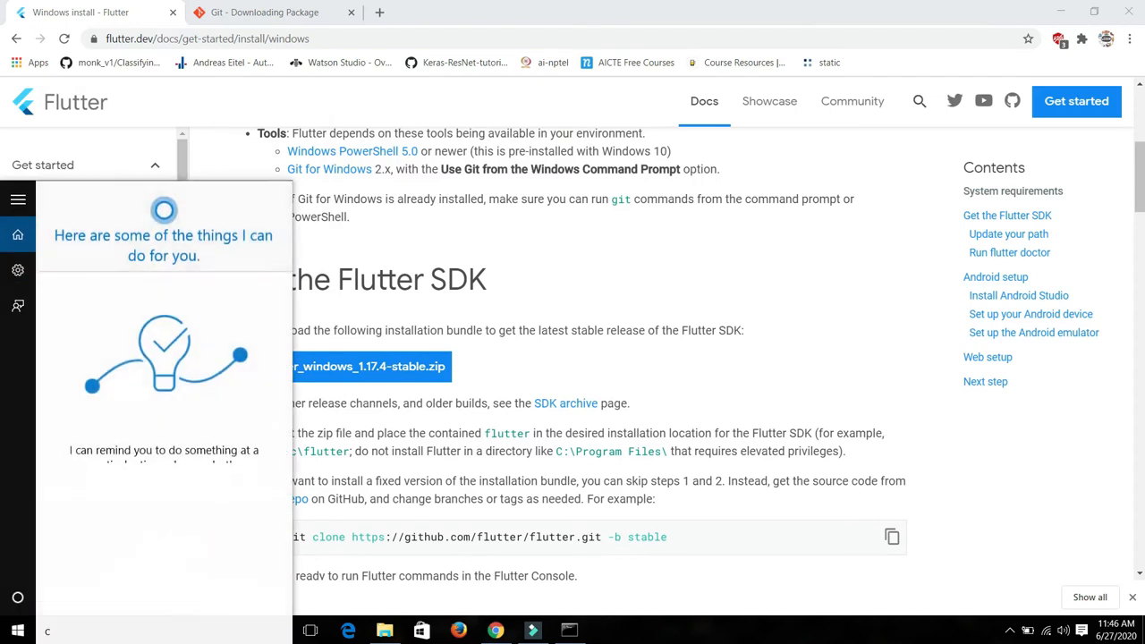
{"action": "type", "text": "cmd"}
{"action": "key", "text": "Return"}
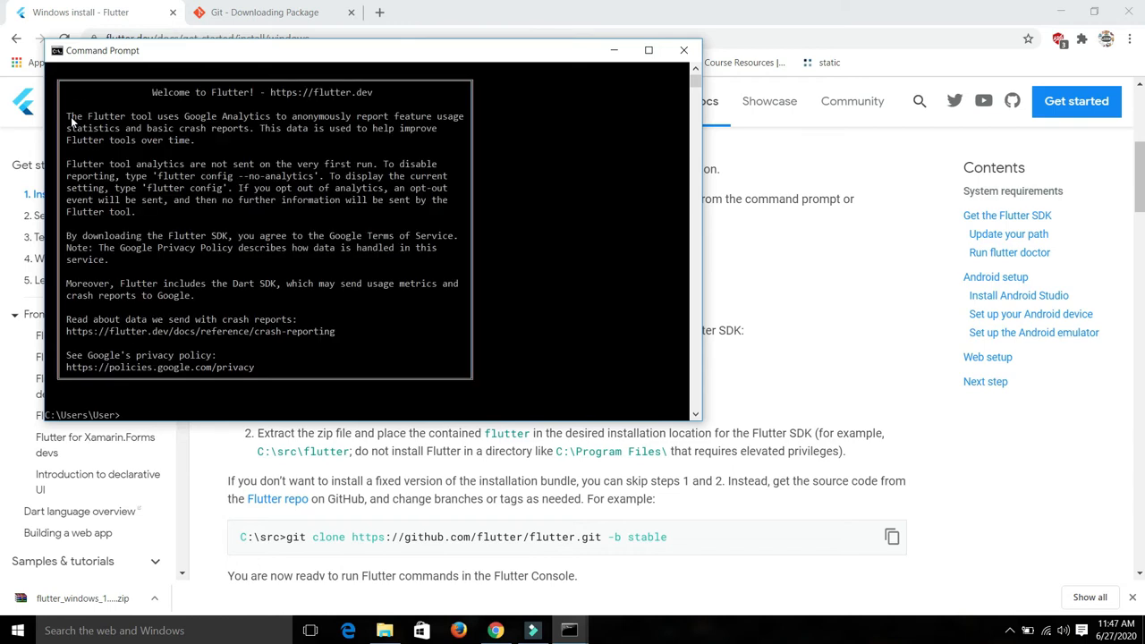
{"action": "scroll", "coordinate": [182, 185], "scroll_direction": "up", "scroll_amount": 3}
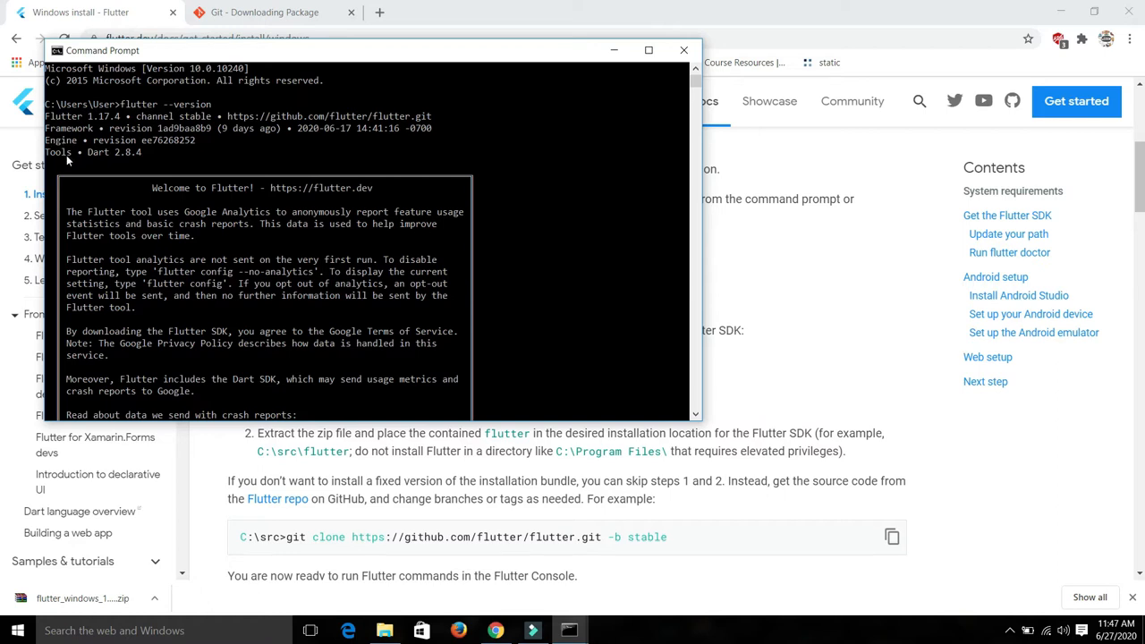
- Run flutter doctor in Command Prompt to check for missing dependencies
{"action": "scroll", "coordinate": [157, 167], "scroll_direction": "down", "scroll_amount": 9}
{"action": "scroll", "coordinate": [157, 168], "scroll_direction": "up", "scroll_amount": 1}
{"action": "scroll", "coordinate": [156, 167], "scroll_direction": "down", "scroll_amount": 4}
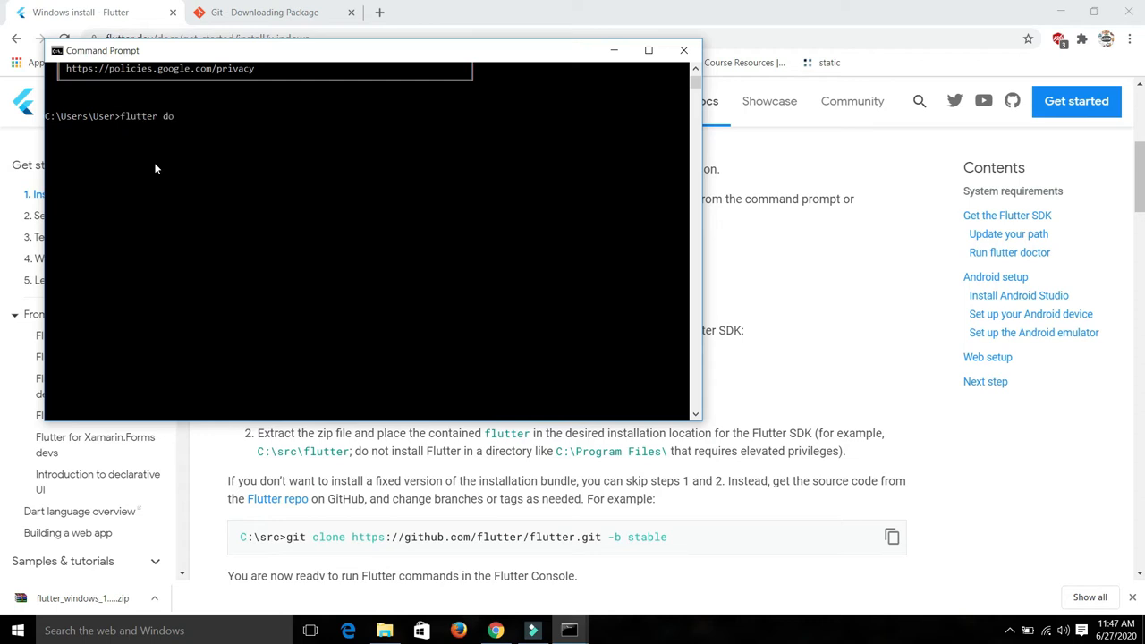
{"action": "key", "text": "Return"}
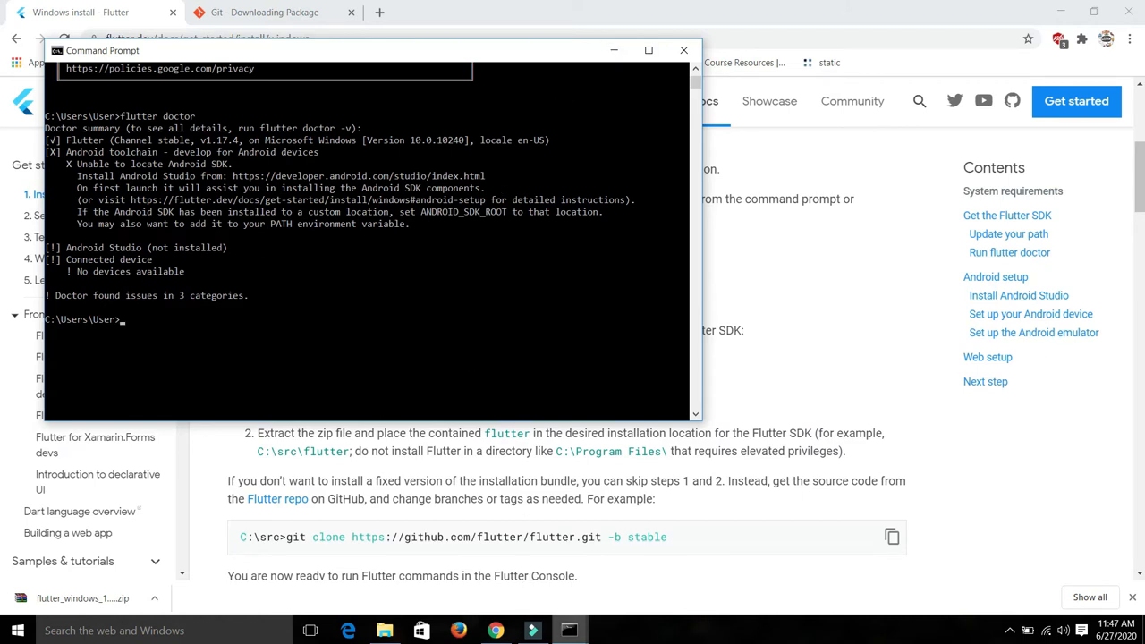
{"action": "left_click", "coordinate": [532, 631]}
{"action": "left_click", "coordinate": [294, 72]}
{"action": "left_click", "coordinate": [308, 108]}
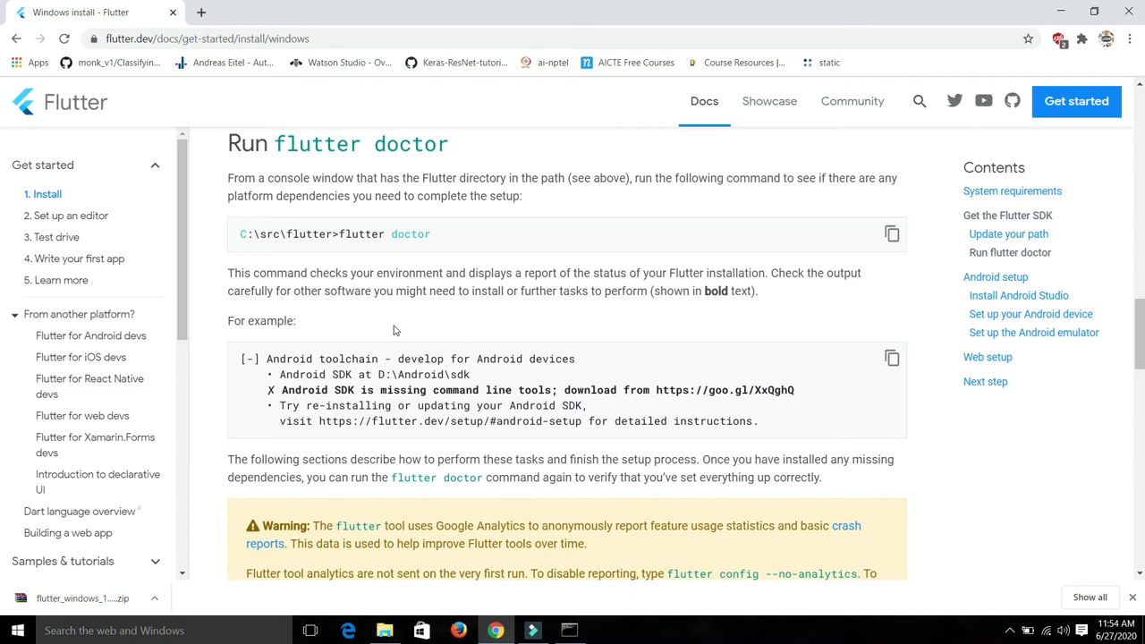
- Read through the flutter doctor and Android setup sections of the Flutter install page, and open the Android Studio link in a new tab
{"action": "scroll", "coordinate": [277, 386], "scroll_direction": "down", "scroll_amount": 1}
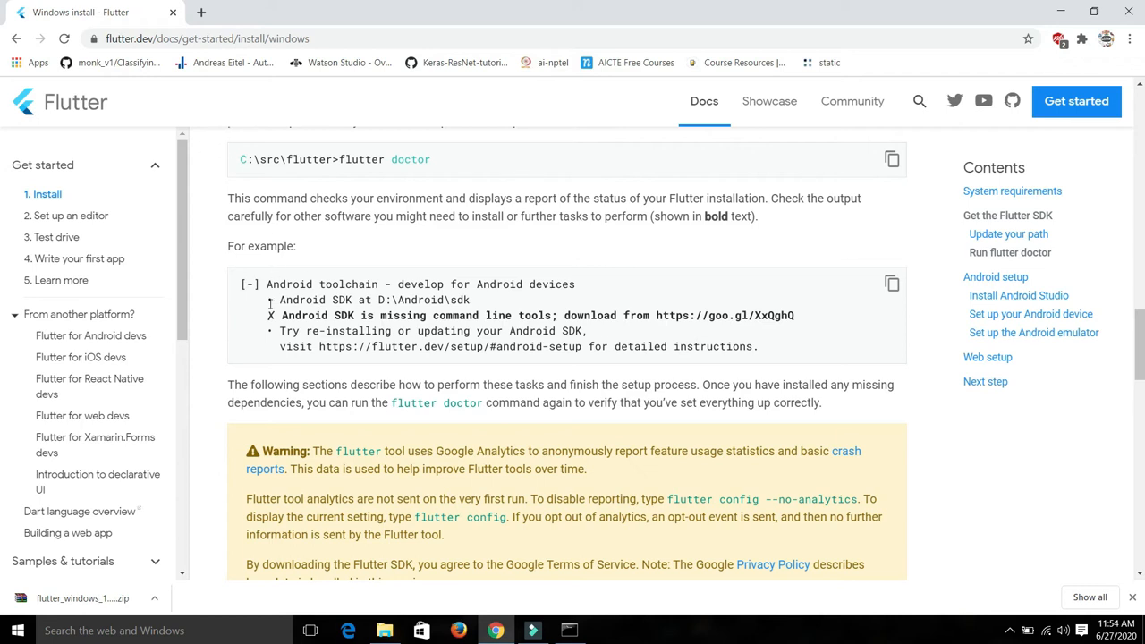
{"action": "scroll", "coordinate": [265, 335], "scroll_direction": "down", "scroll_amount": 1}
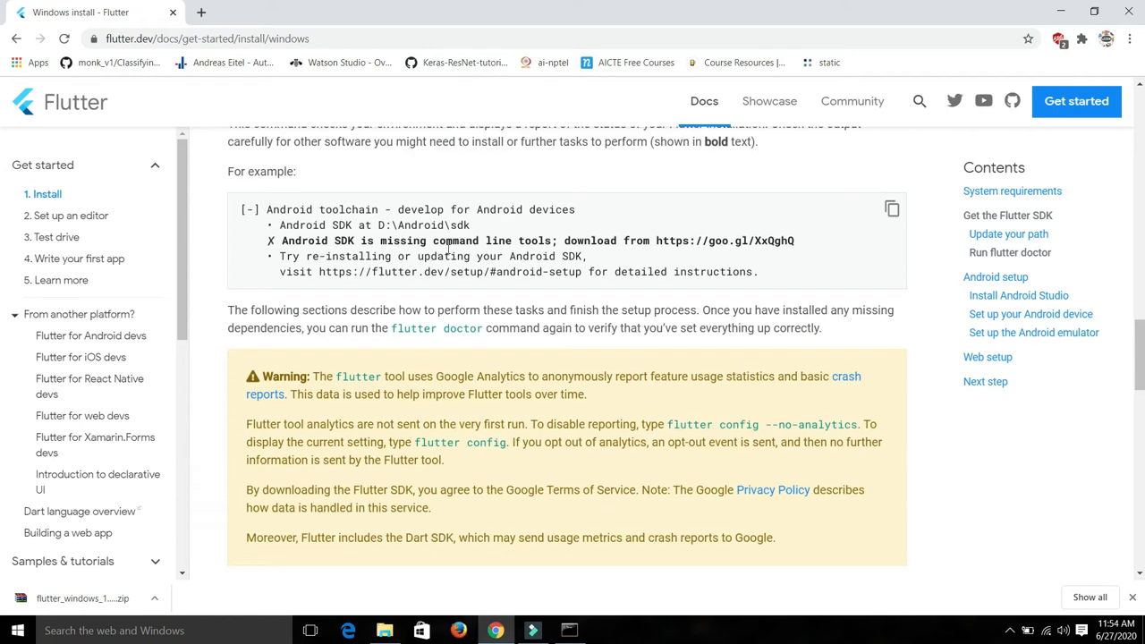
{"action": "scroll", "coordinate": [452, 319], "scroll_direction": "down", "scroll_amount": 4}
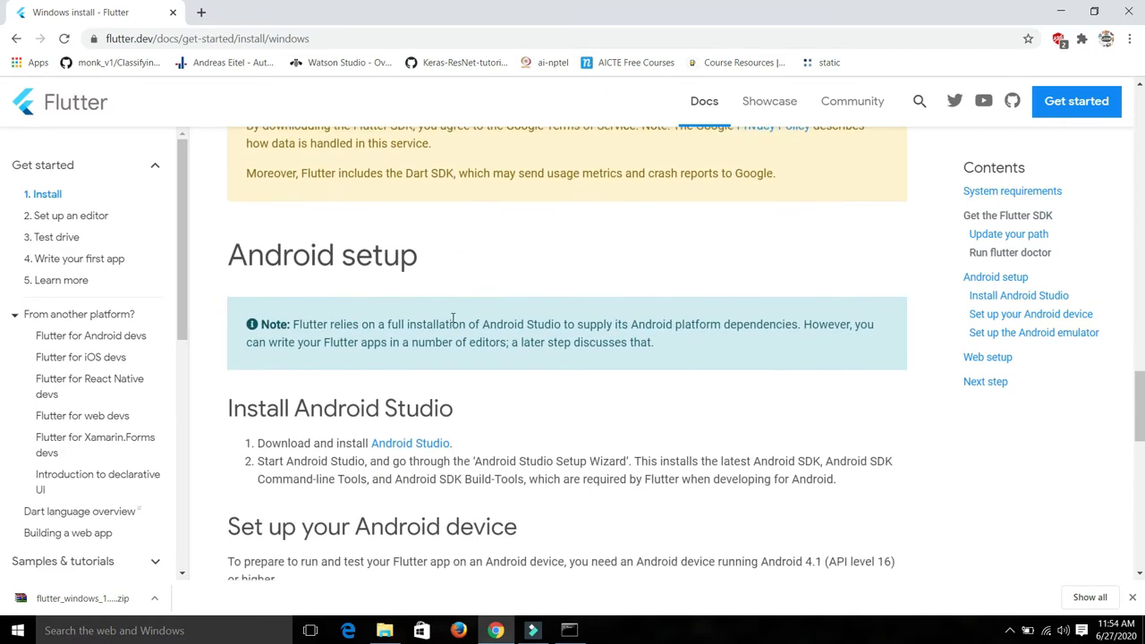
{"action": "scroll", "coordinate": [215, 394], "scroll_direction": "down", "scroll_amount": 1}
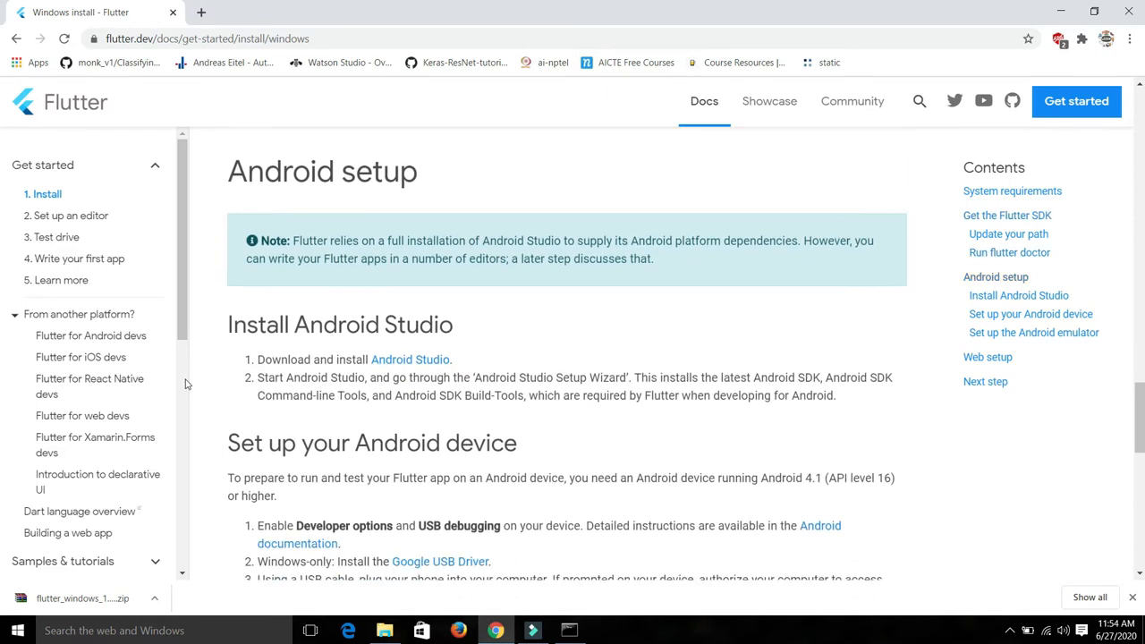
{"action": "right_click", "coordinate": [410, 368]}
{"action": "left_click", "coordinate": [438, 375]}
{"action": "left_click", "coordinate": [332, 15]}
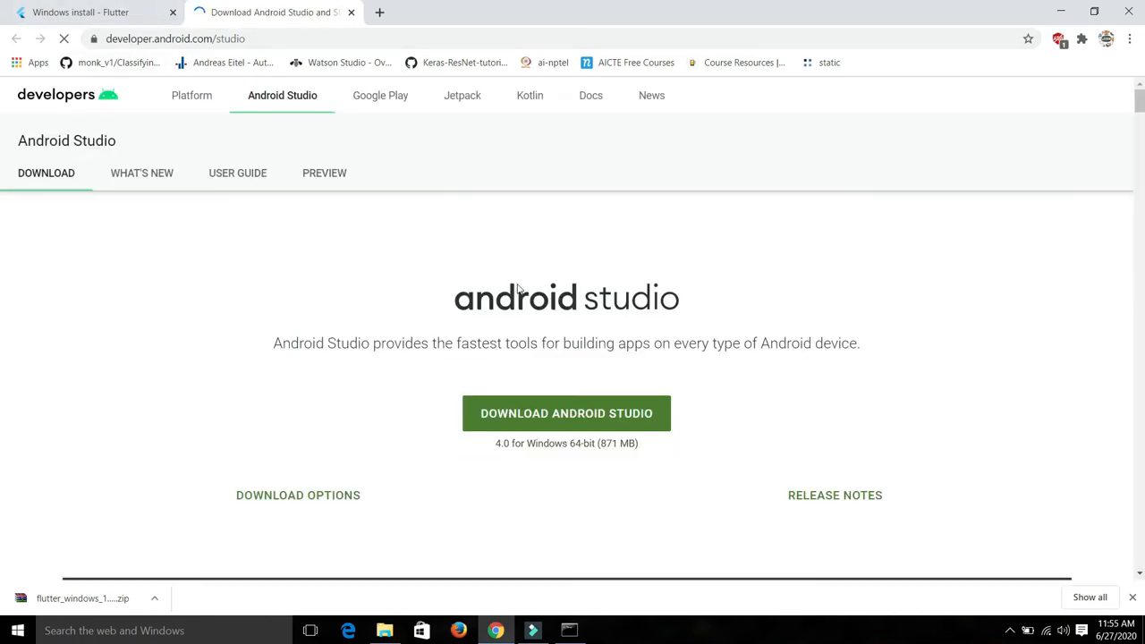
- Accept the Android Studio terms and conditions and start downloading android-studio-ide-193.6514223-windows.exe
{"action": "scroll", "coordinate": [590, 403], "scroll_direction": "down", "scroll_amount": 2}
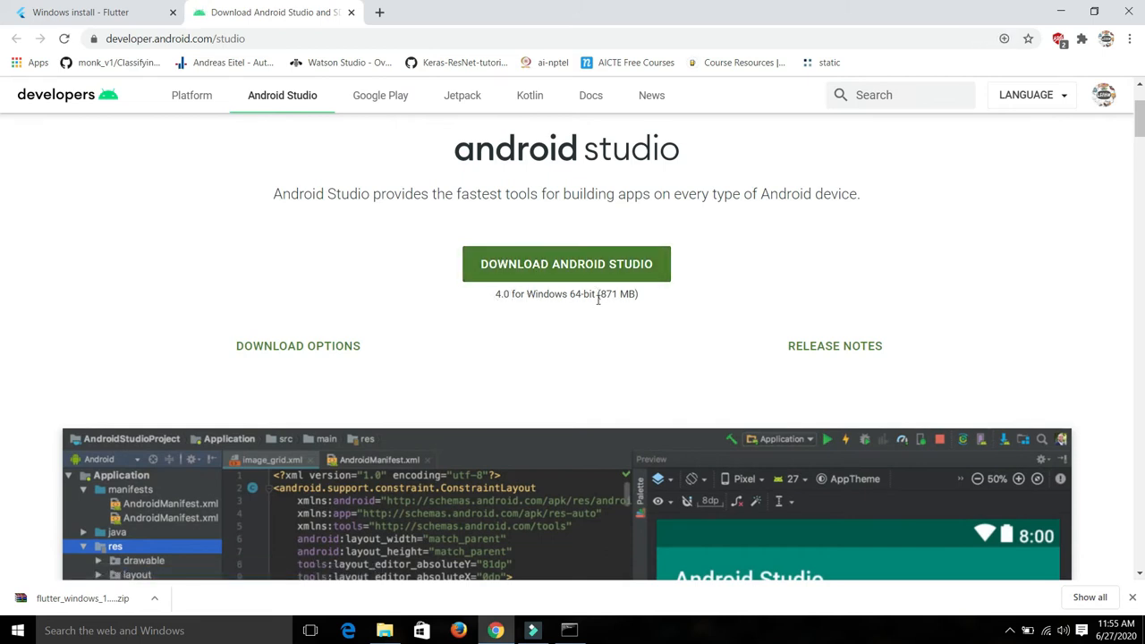
{"action": "left_click", "coordinate": [558, 268]}
{"action": "scroll", "coordinate": [134, 470], "scroll_direction": "down", "scroll_amount": 8}
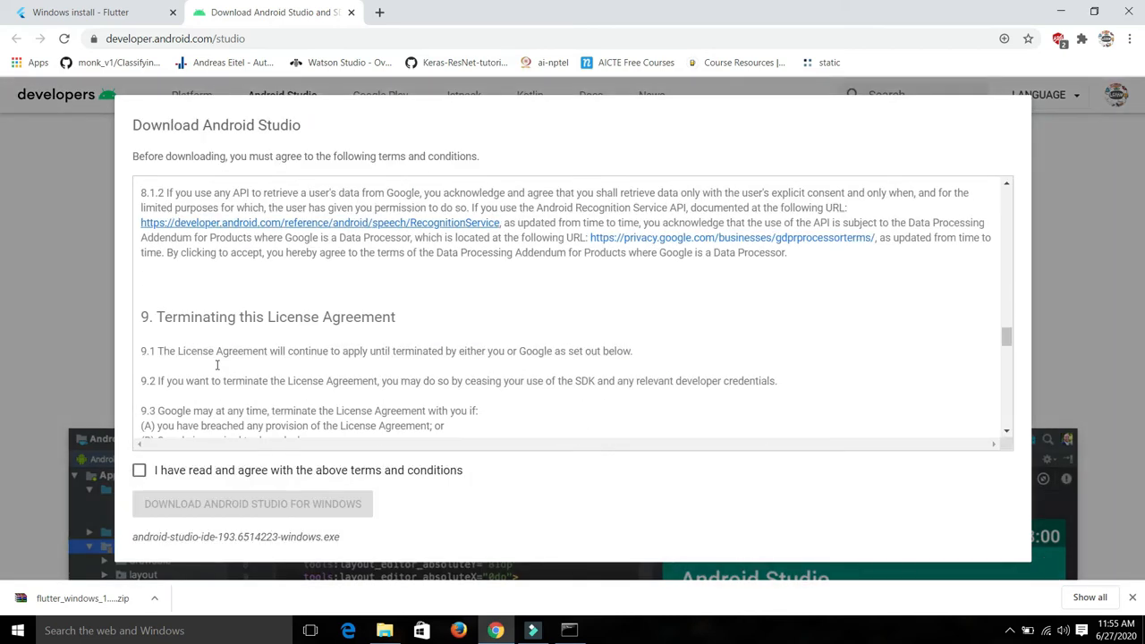
{"action": "left_click", "coordinate": [139, 471]}
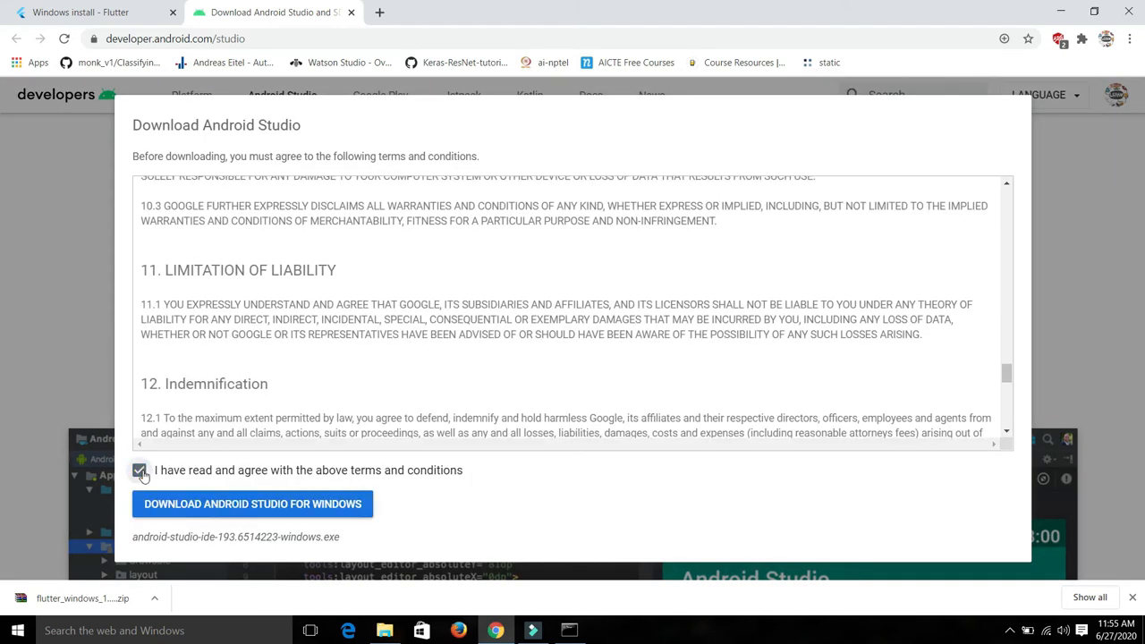
{"action": "left_click", "coordinate": [227, 509]}
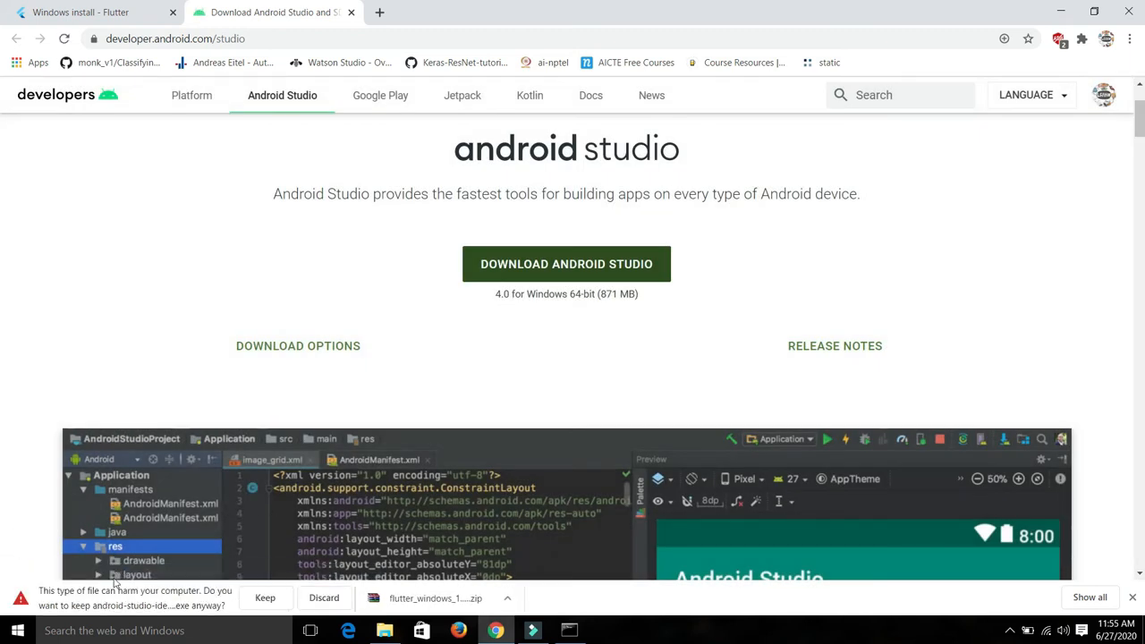
- Keep and run the downloaded Android Studio installer, and install it to C:\Program Files\Android\Android Studio with the Start menu folder Android Studio
{"action": "left_click", "coordinate": [271, 600]}
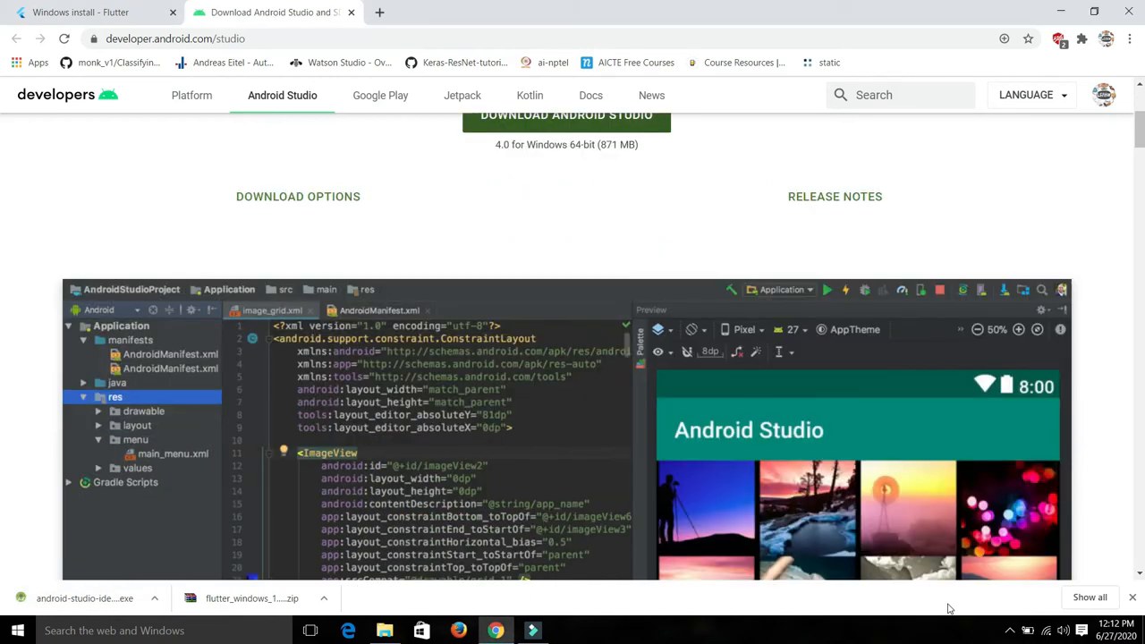
{"action": "left_click", "coordinate": [85, 598]}
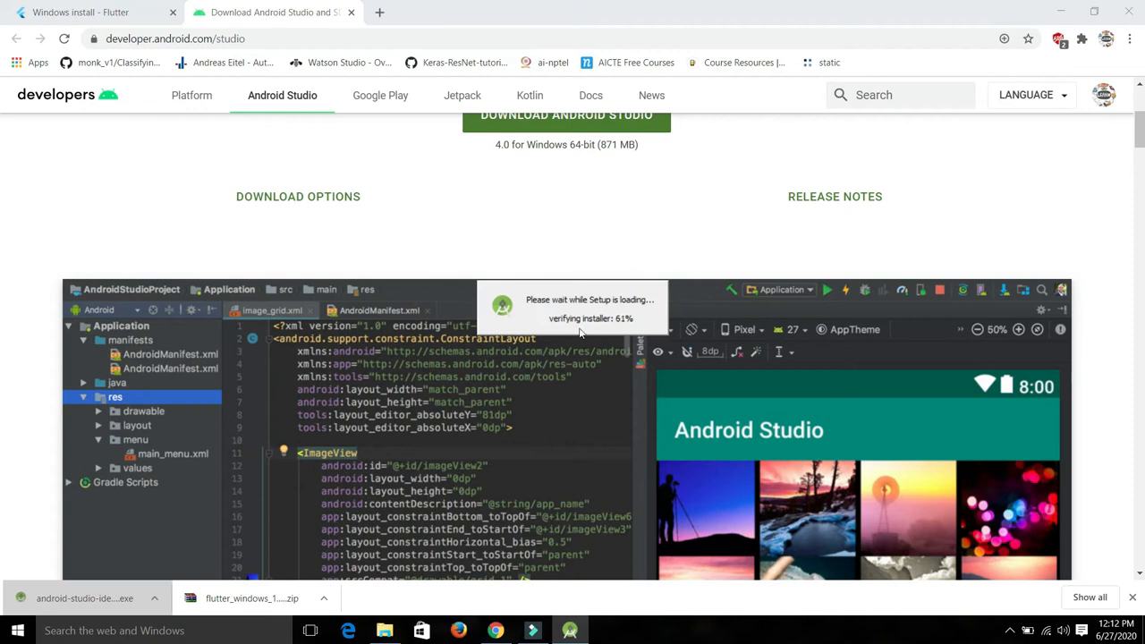
{"action": "left_click", "coordinate": [669, 435]}
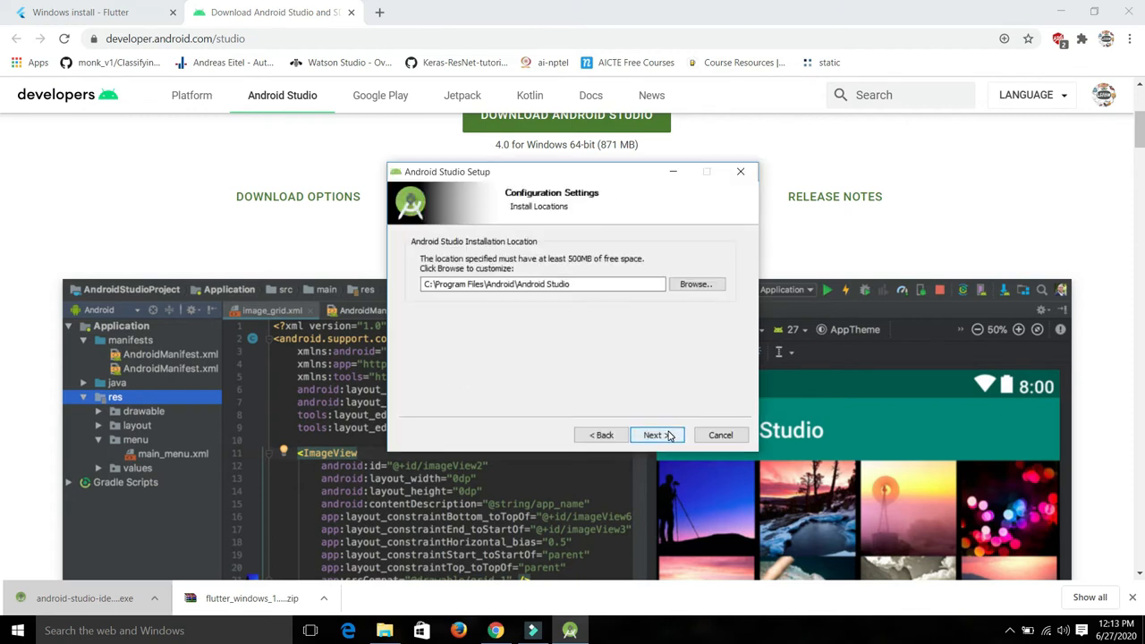
{"action": "left_click", "coordinate": [669, 436]}
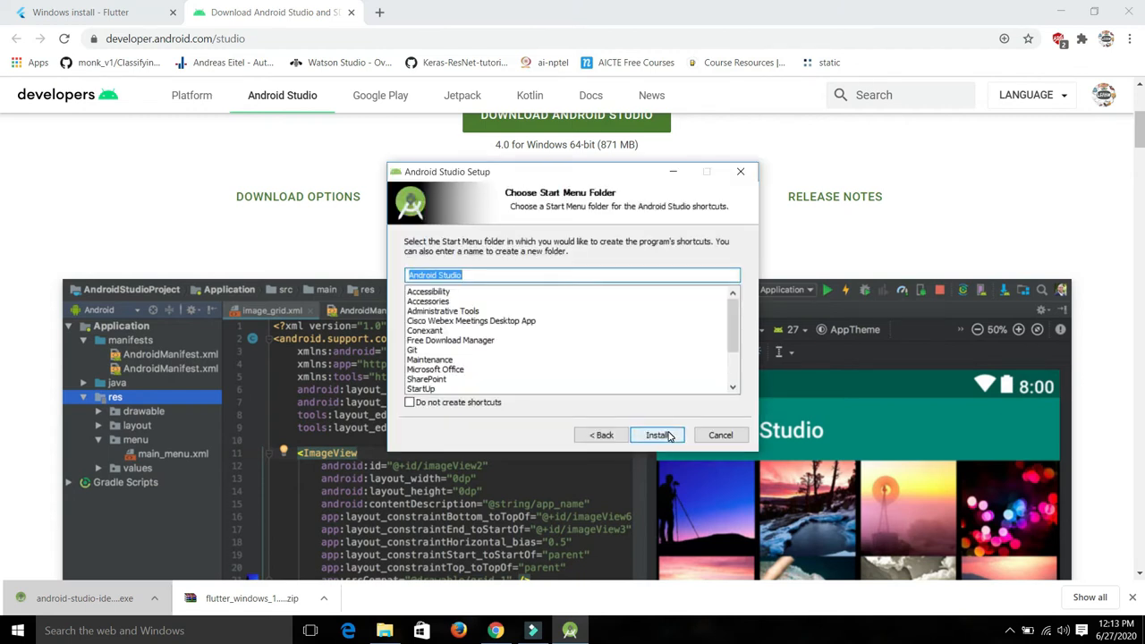
{"action": "left_click", "coordinate": [669, 436]}
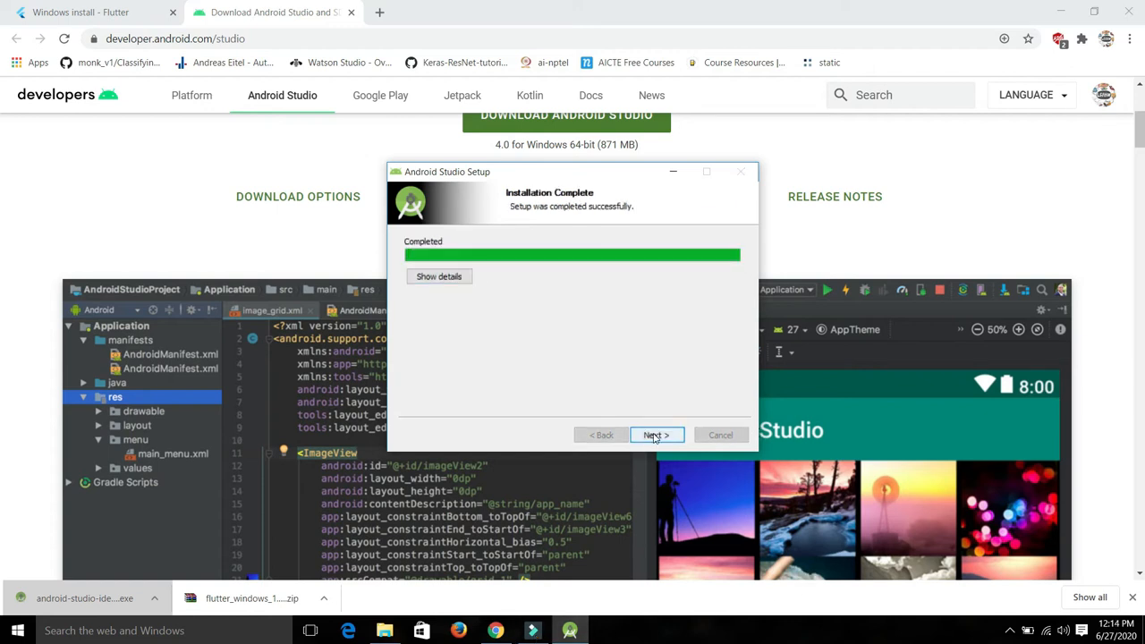
{"action": "left_click", "coordinate": [653, 435]}
{"action": "left_click", "coordinate": [653, 436]}
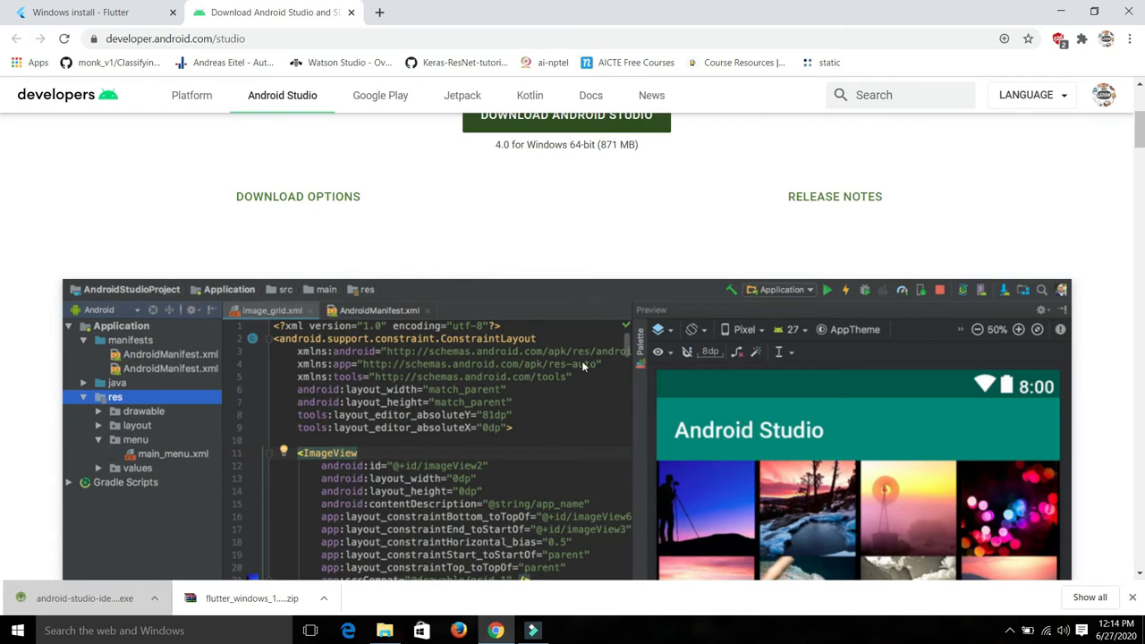
- Start Android Studio without importing settings and decline sending usage statistics to Google
{"action": "scroll", "coordinate": [604, 255], "scroll_direction": "up", "scroll_amount": 3}
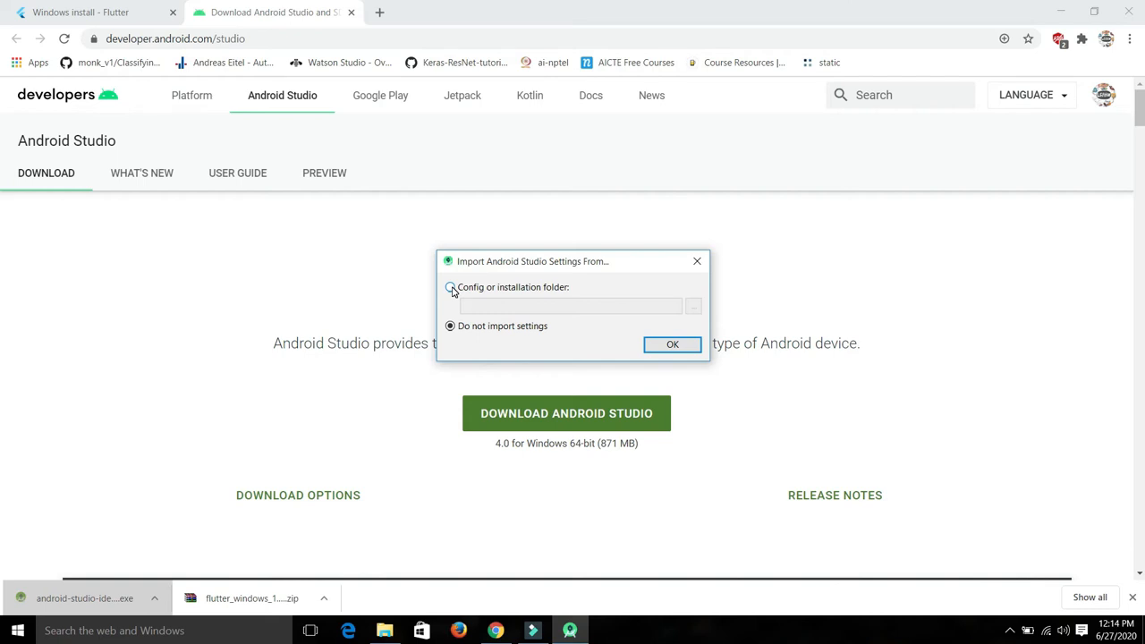
{"action": "left_click", "coordinate": [665, 346]}
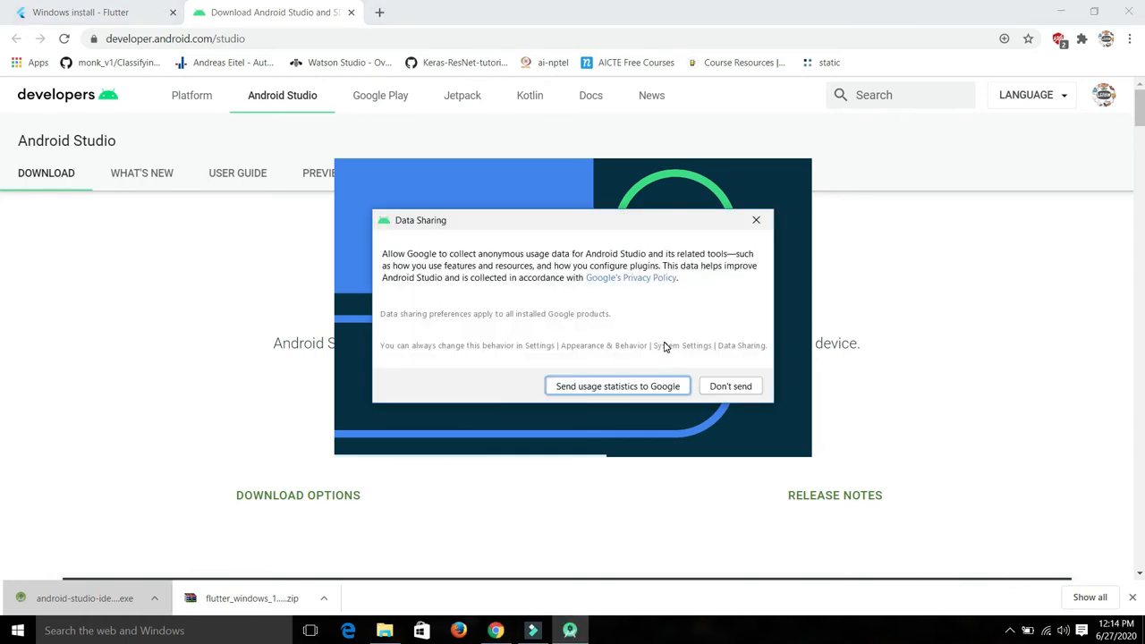
{"action": "left_click", "coordinate": [717, 390]}
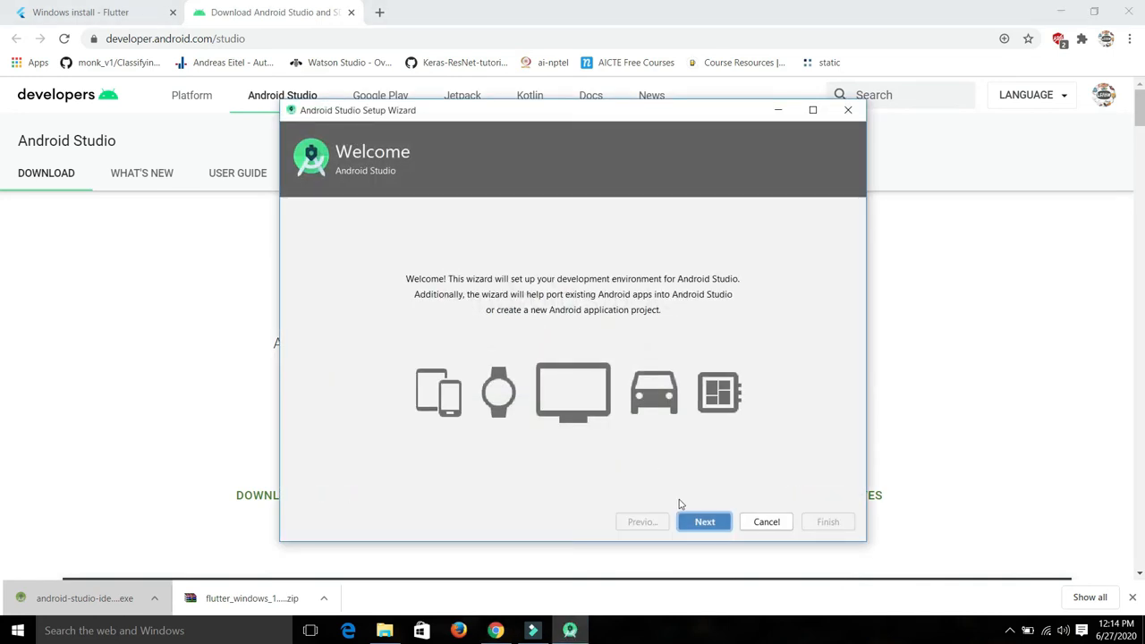
- Complete the Android Studio Setup Wizard with the Standard install type and Darcula theme, downloading the SDK components
{"action": "left_click", "coordinate": [702, 523]}
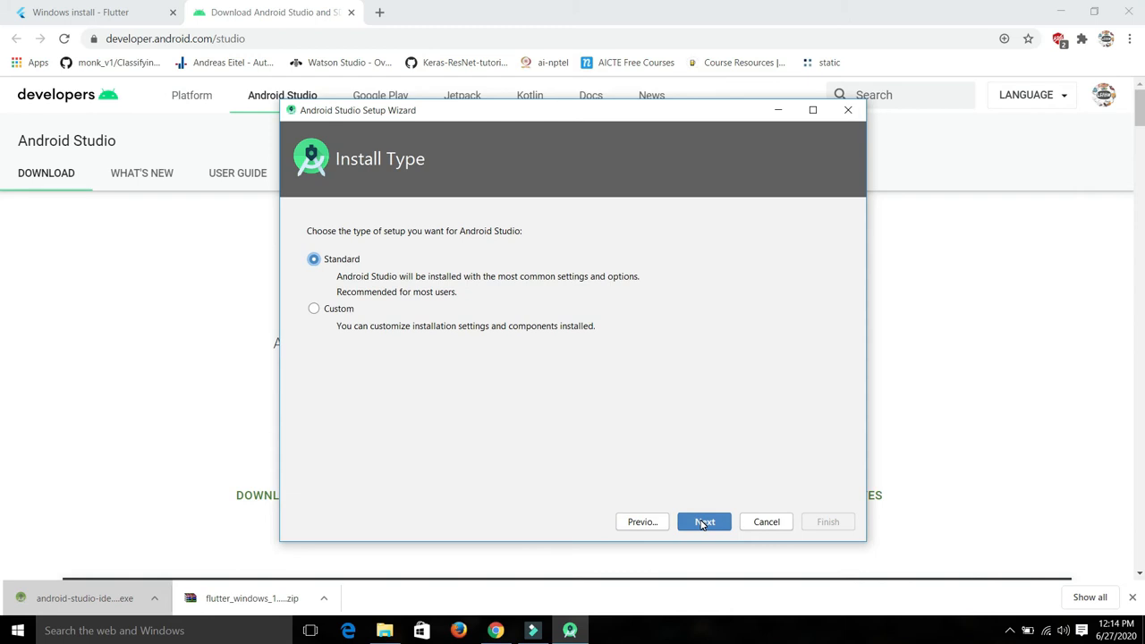
{"action": "left_click", "coordinate": [702, 523]}
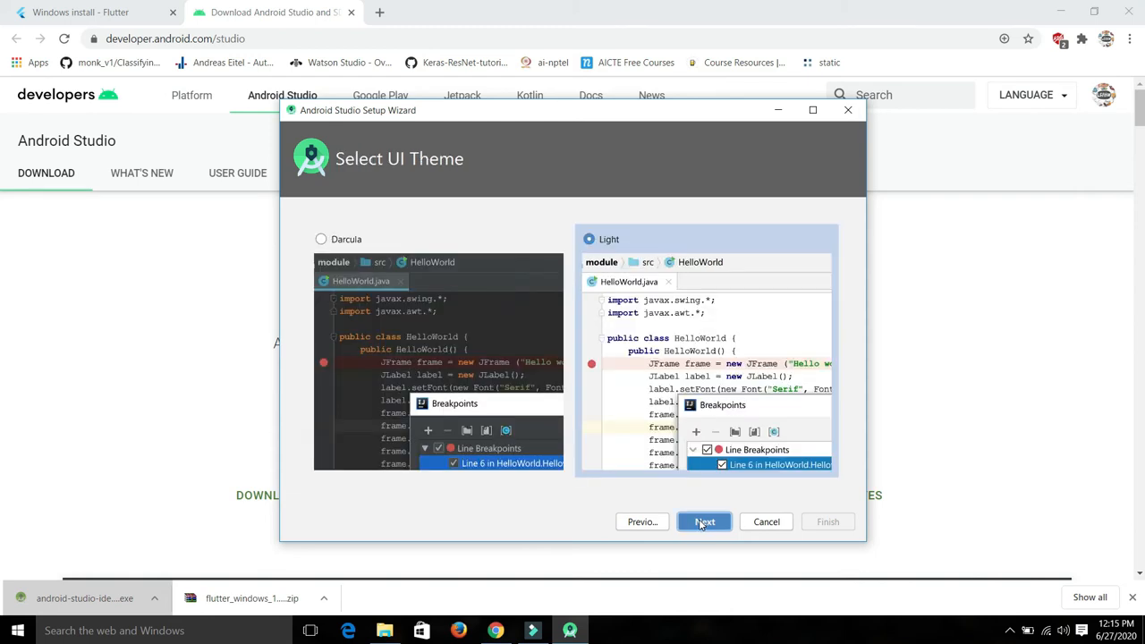
{"action": "left_click", "coordinate": [716, 525]}
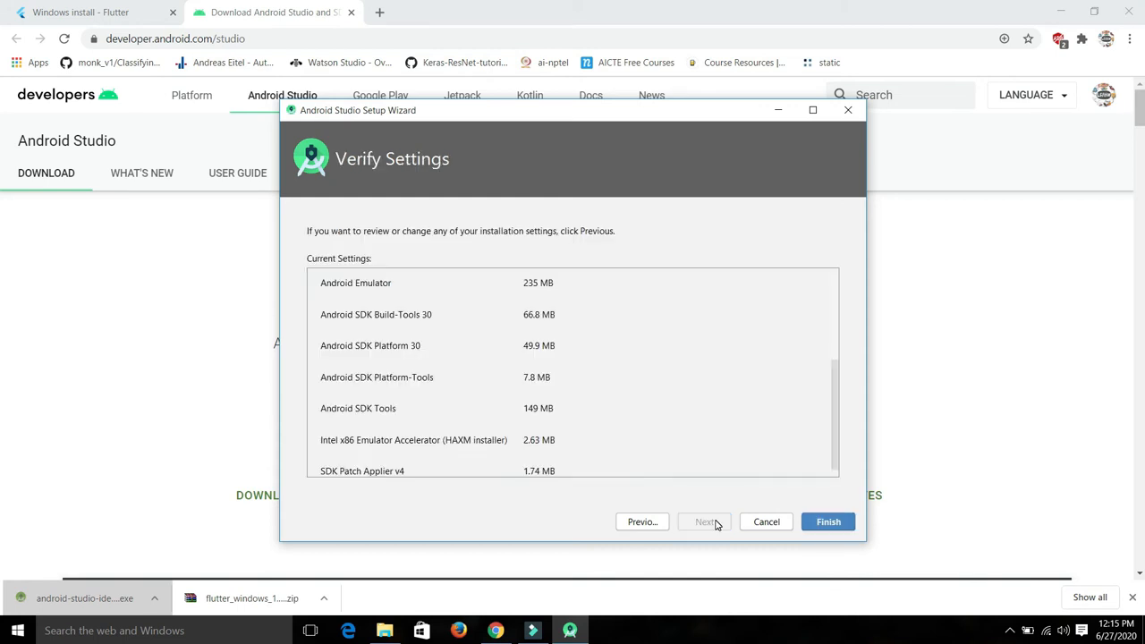
{"action": "left_click", "coordinate": [828, 523]}
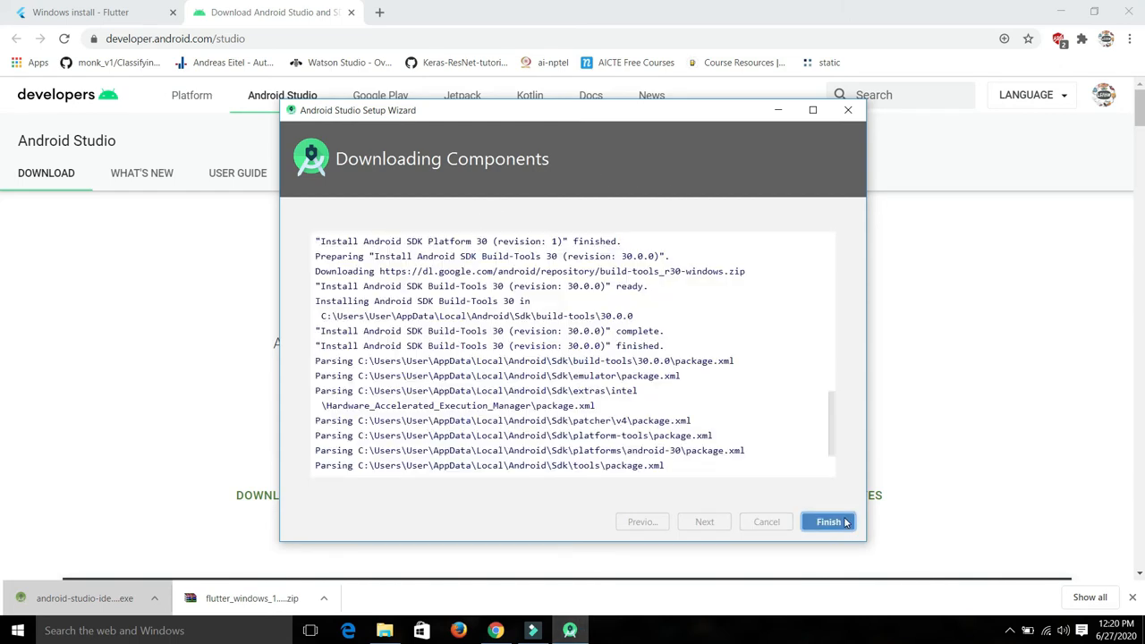
{"action": "left_click", "coordinate": [845, 523]}
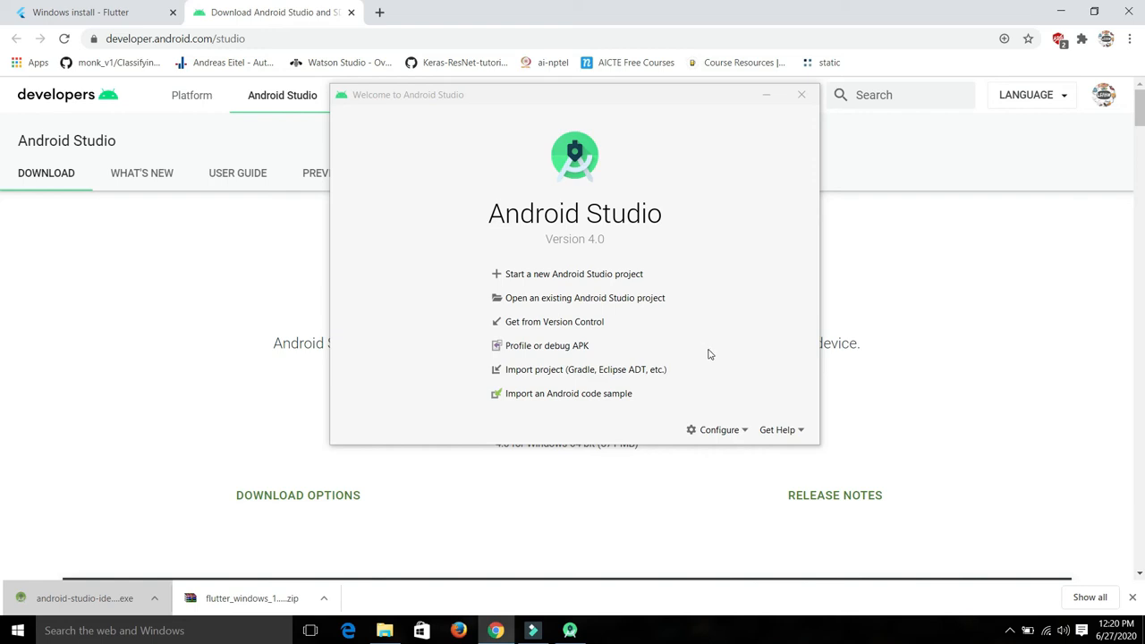
- Install the Flutter plugin from the plugin Marketplace together with the required Dart plugin, and restart Android Studio
{"action": "left_click", "coordinate": [746, 432]}
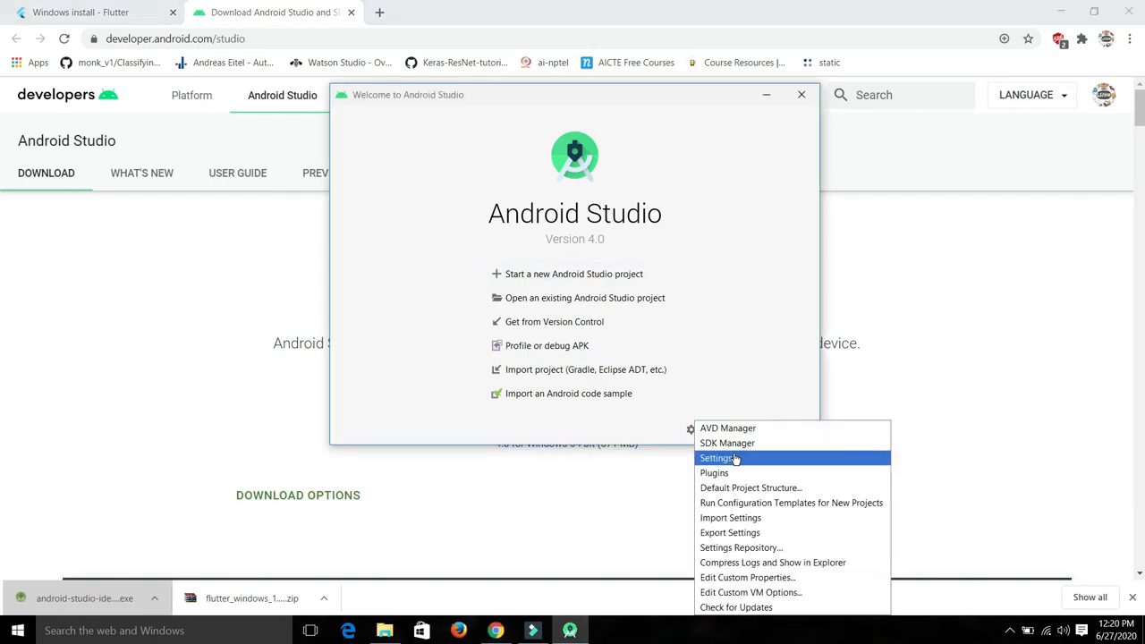
{"action": "left_click", "coordinate": [731, 459]}
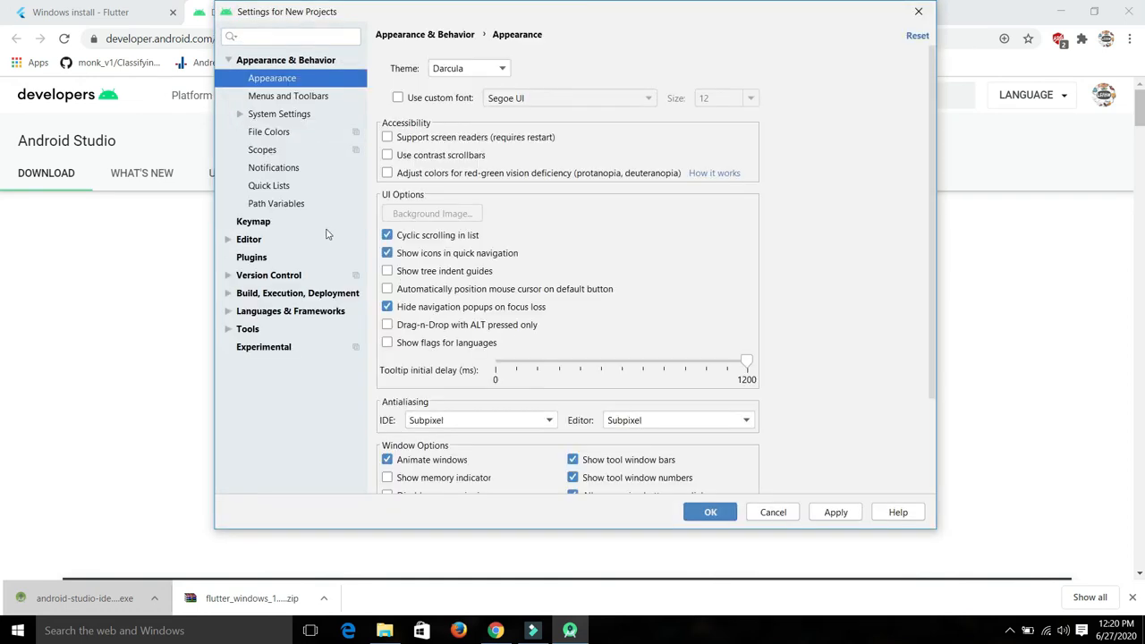
{"action": "left_click", "coordinate": [255, 259]}
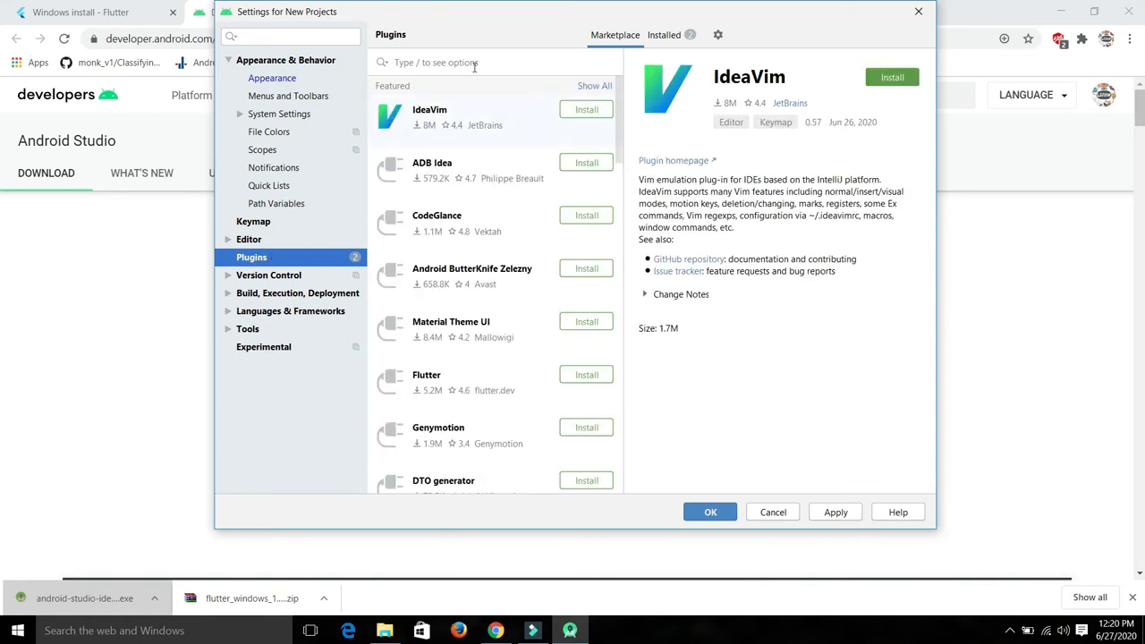
{"action": "type", "text": "flutter"}
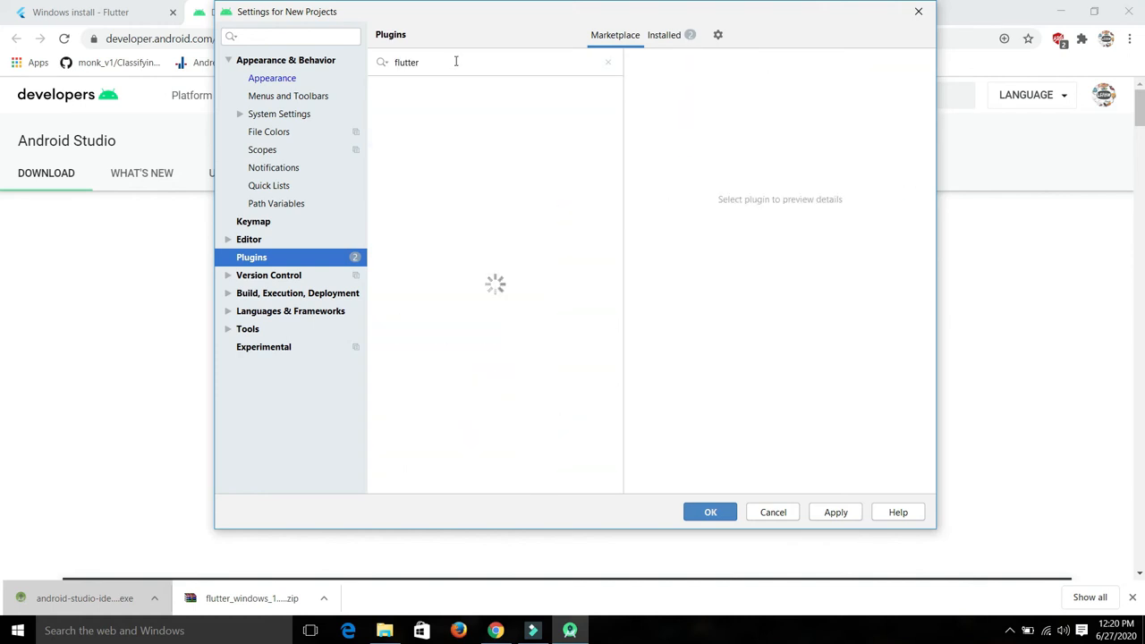
{"action": "left_click", "coordinate": [588, 110]}
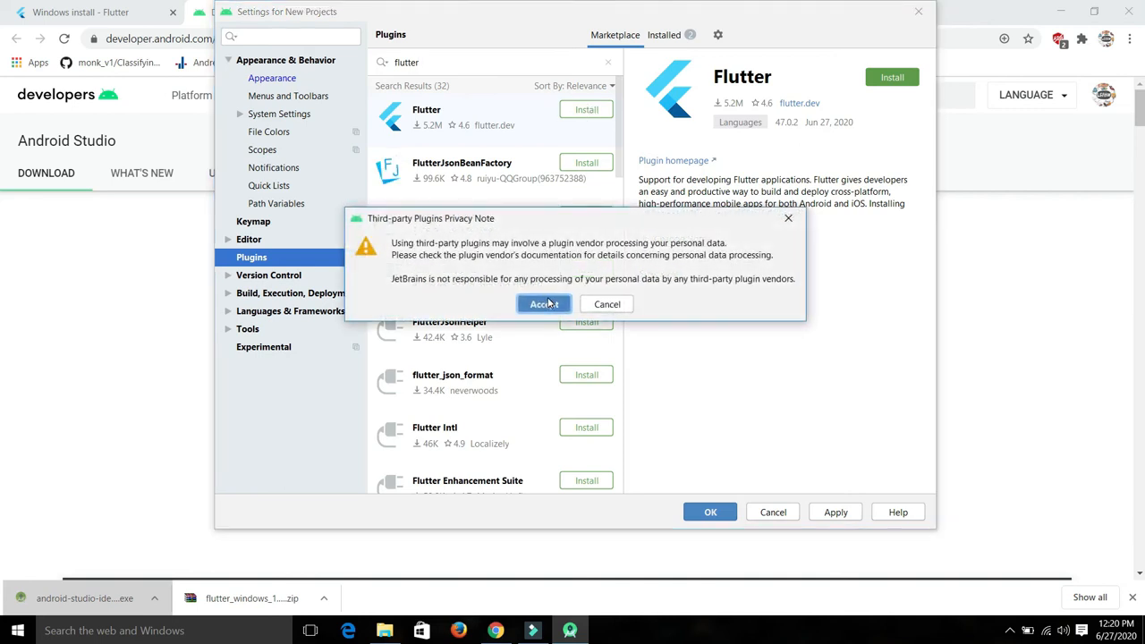
{"action": "left_click", "coordinate": [545, 304]}
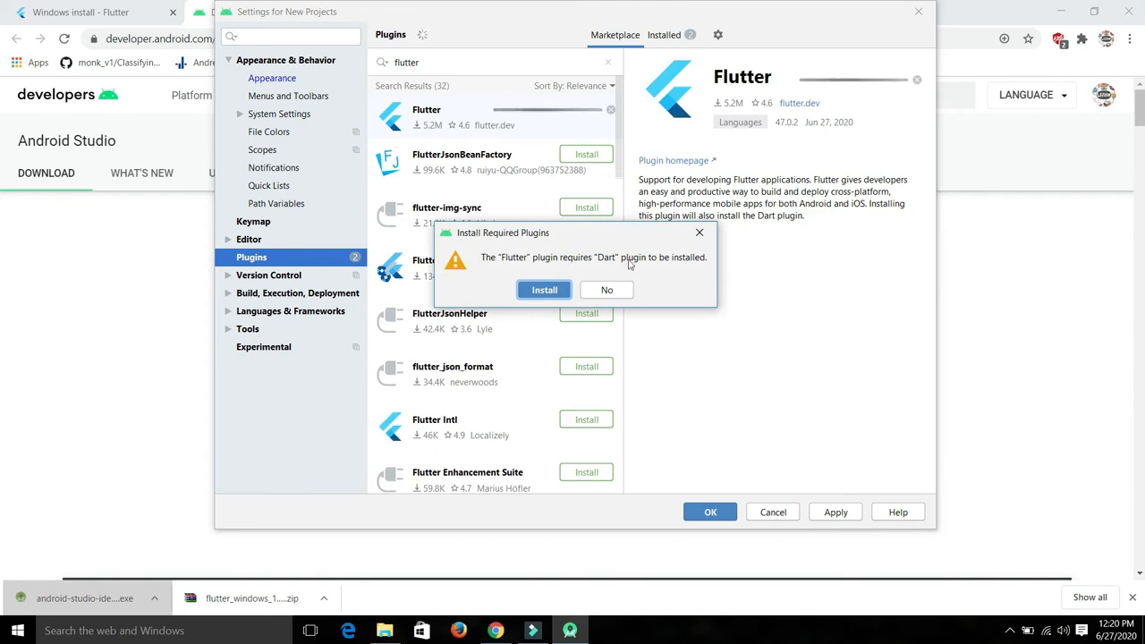
{"action": "left_click", "coordinate": [550, 292]}
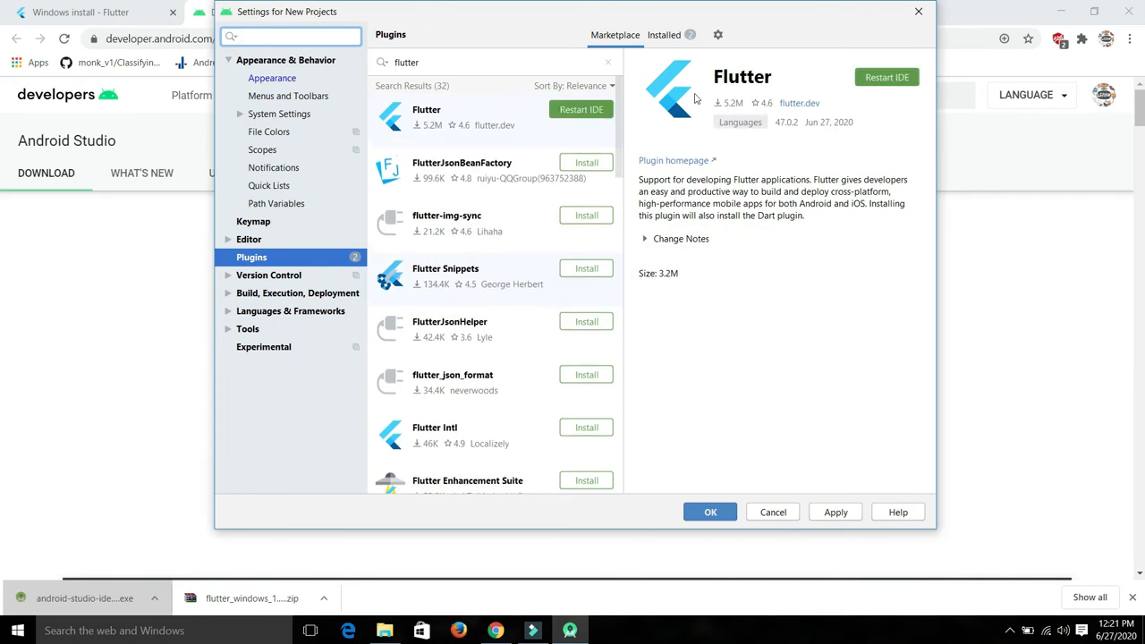
{"action": "left_click", "coordinate": [879, 80]}
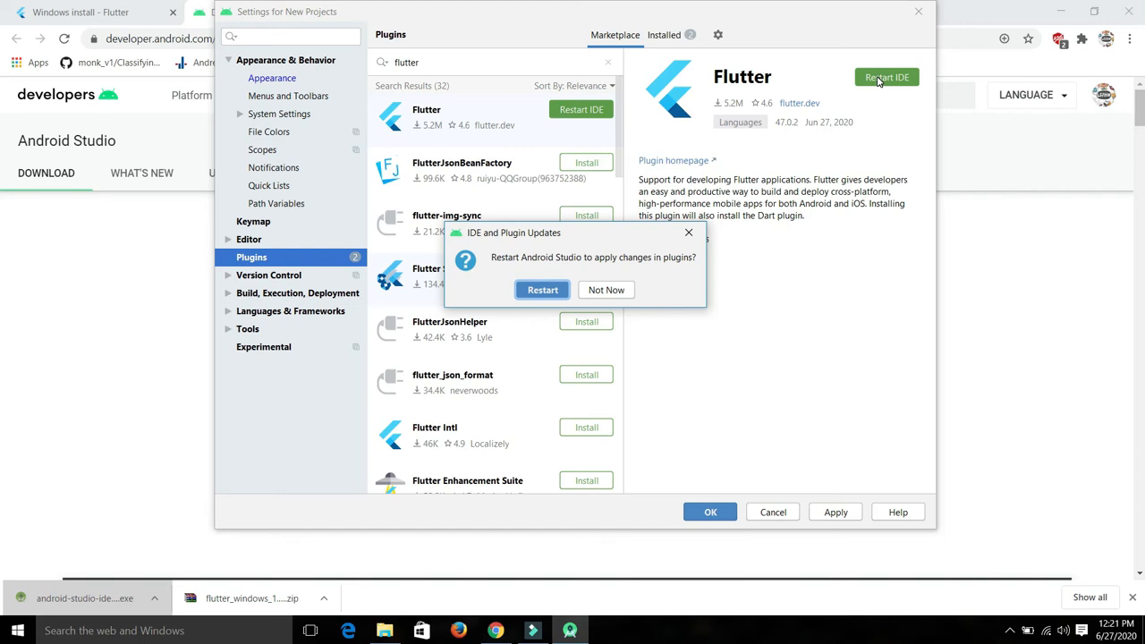
{"action": "left_click", "coordinate": [526, 294]}
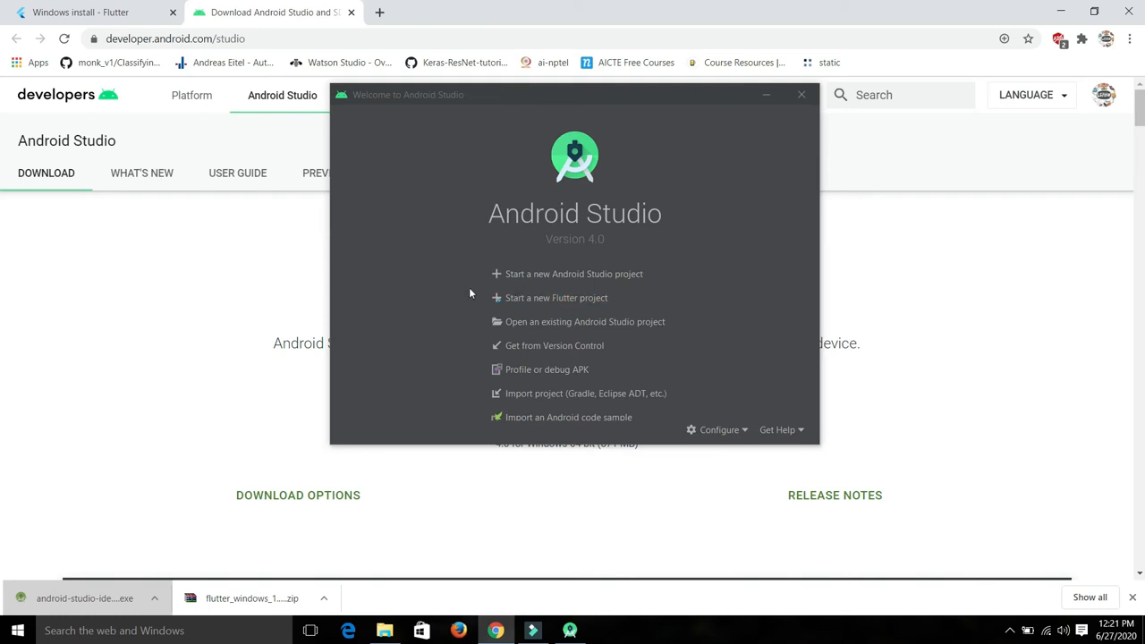
- Start a new Flutter project of the Flutter Application type
{"action": "left_click", "coordinate": [538, 306]}
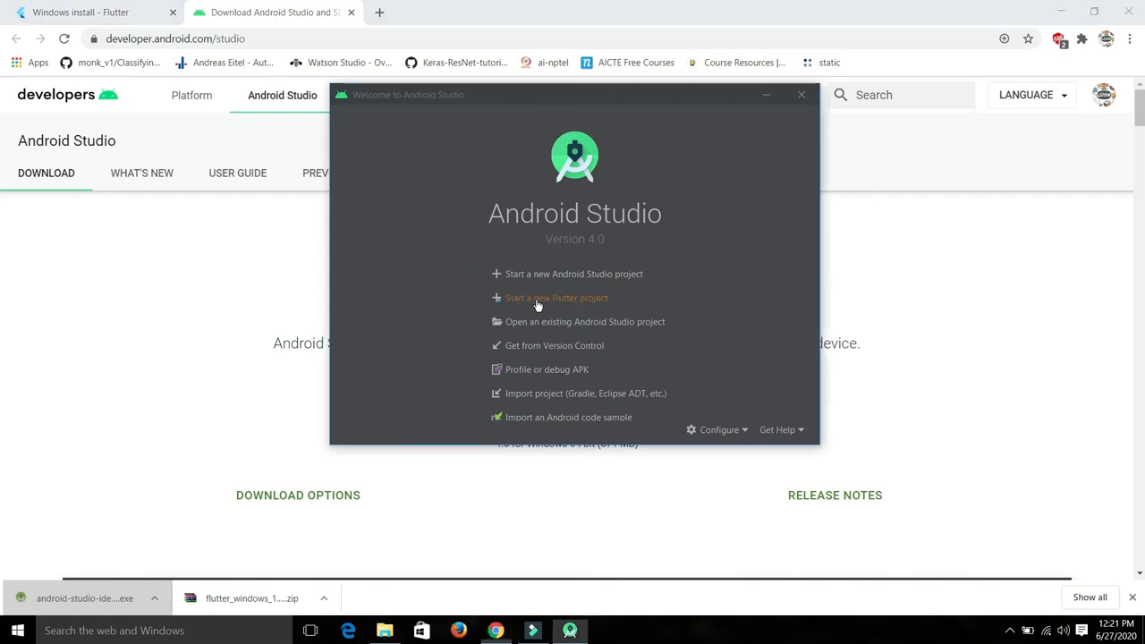
{"action": "left_click", "coordinate": [538, 302]}
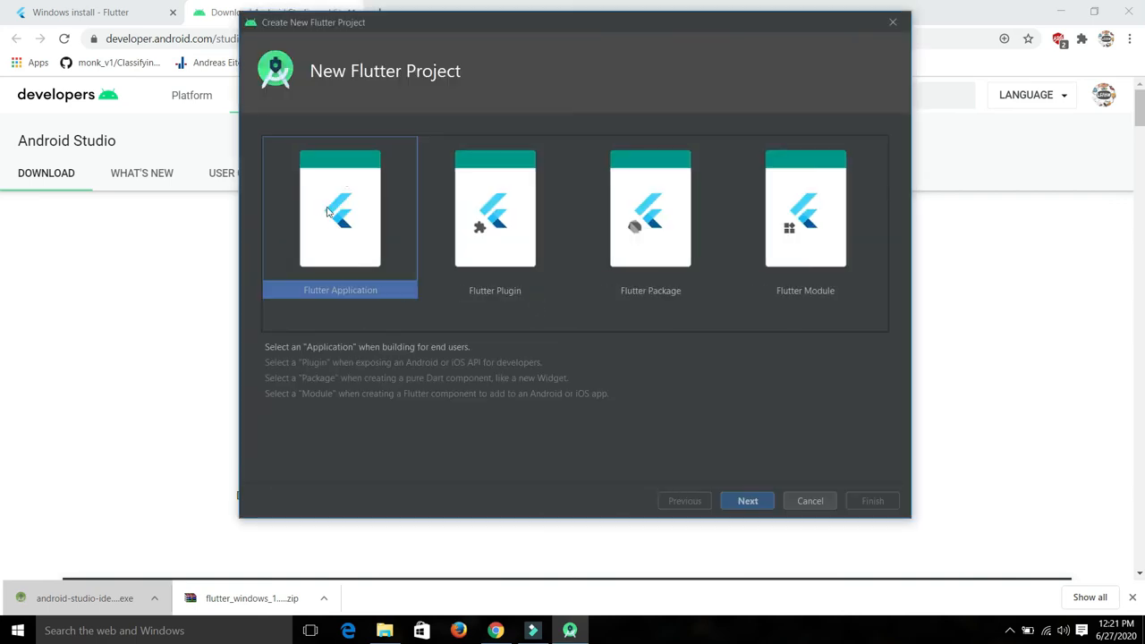
{"action": "left_click", "coordinate": [745, 500]}
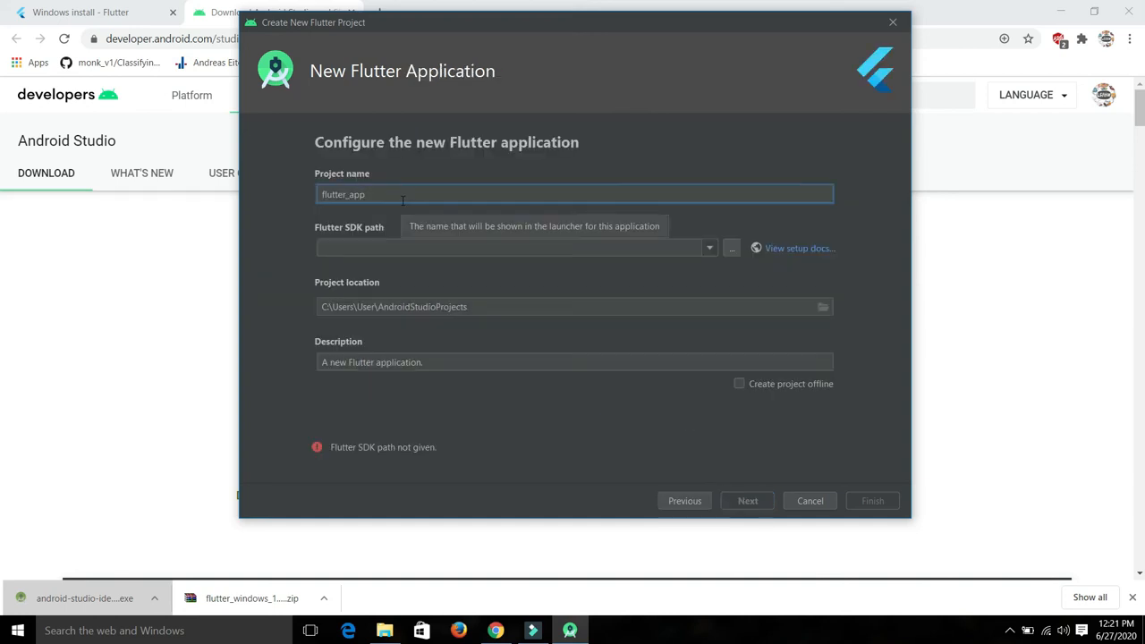
- Name the new Flutter project testing_app
{"action": "key", "text": "BackSpace"}
{"action": "key", "text": "BackSpace"}
{"action": "key", "text": "BackSpace"}
{"action": "key", "text": "BackSpace"}
{"action": "key", "text": "BackSpace"}
{"action": "key", "text": "BackSpace"}
{"action": "key", "text": "BackSpace"}
{"action": "key", "text": "BackSpace"}
{"action": "key", "text": "BackSpace"}
{"action": "key", "text": "BackSpace"}
{"action": "key", "text": "BackSpace"}
{"action": "type", "text": "tes"}
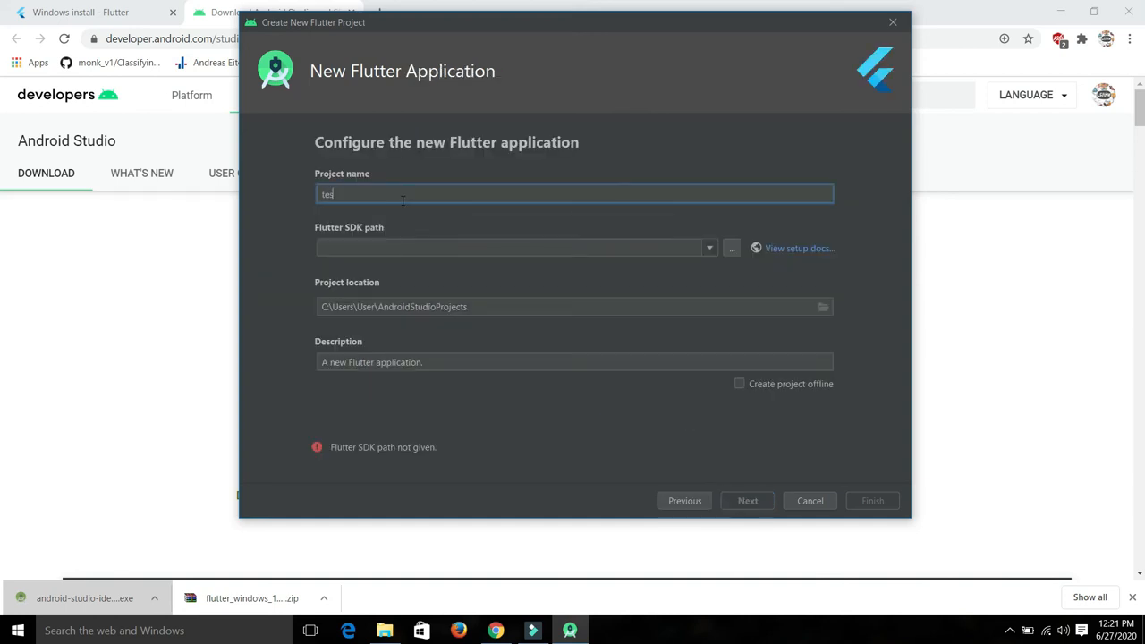
{"action": "type", "text": "ting_app"}
- Set the Flutter SDK path to the C:\src\flutter\flutter folder
{"action": "left_click", "coordinate": [733, 249]}
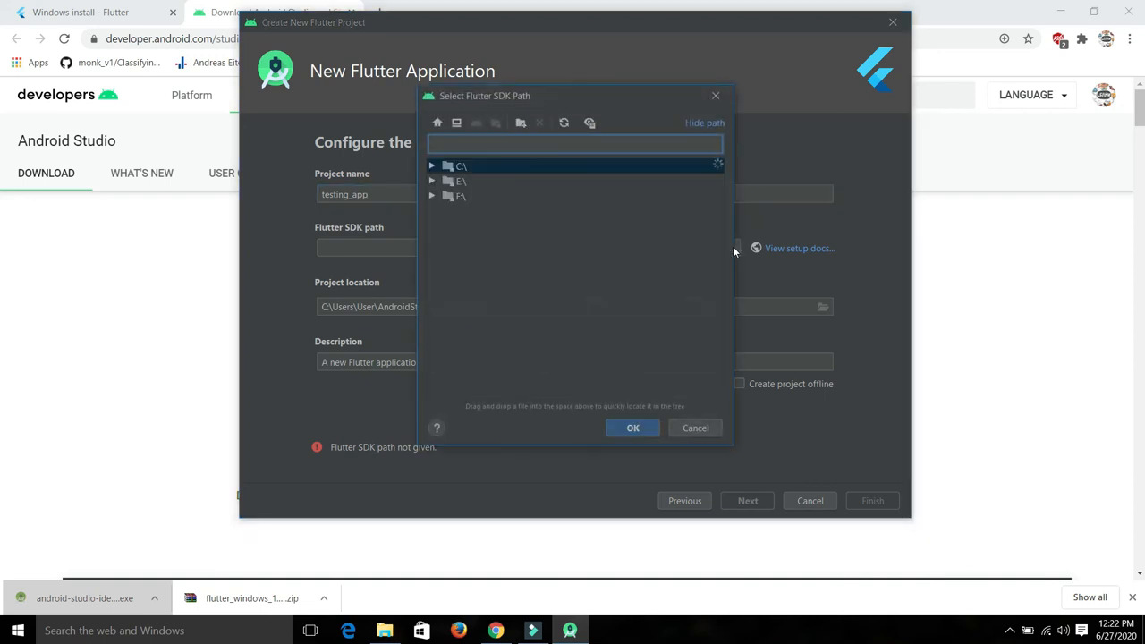
{"action": "left_click", "coordinate": [432, 167]}
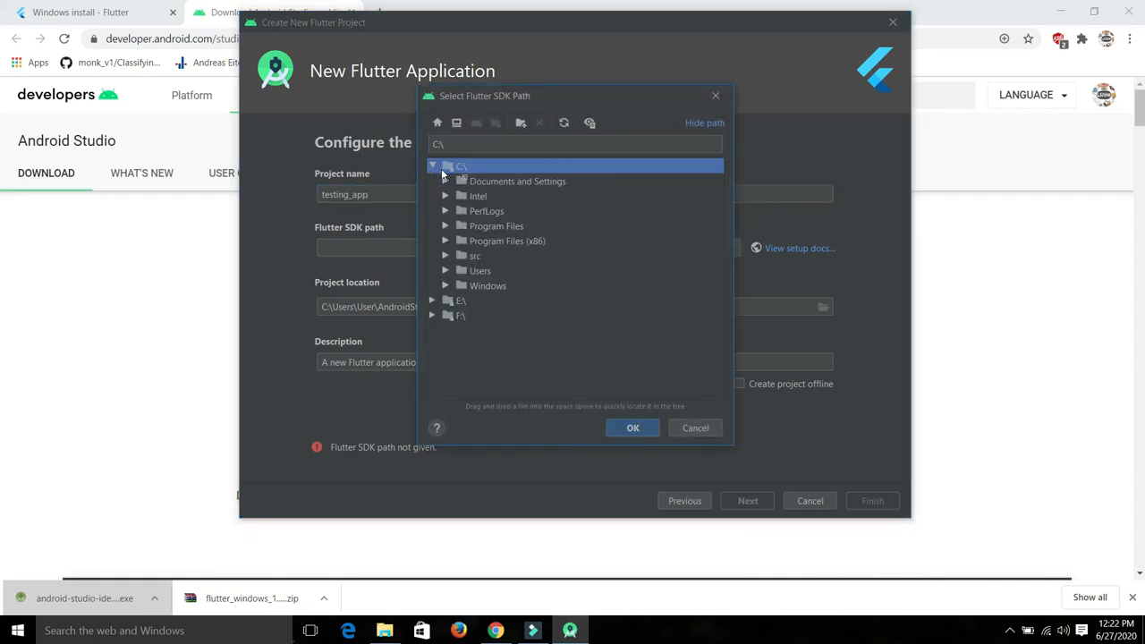
{"action": "left_click", "coordinate": [445, 256]}
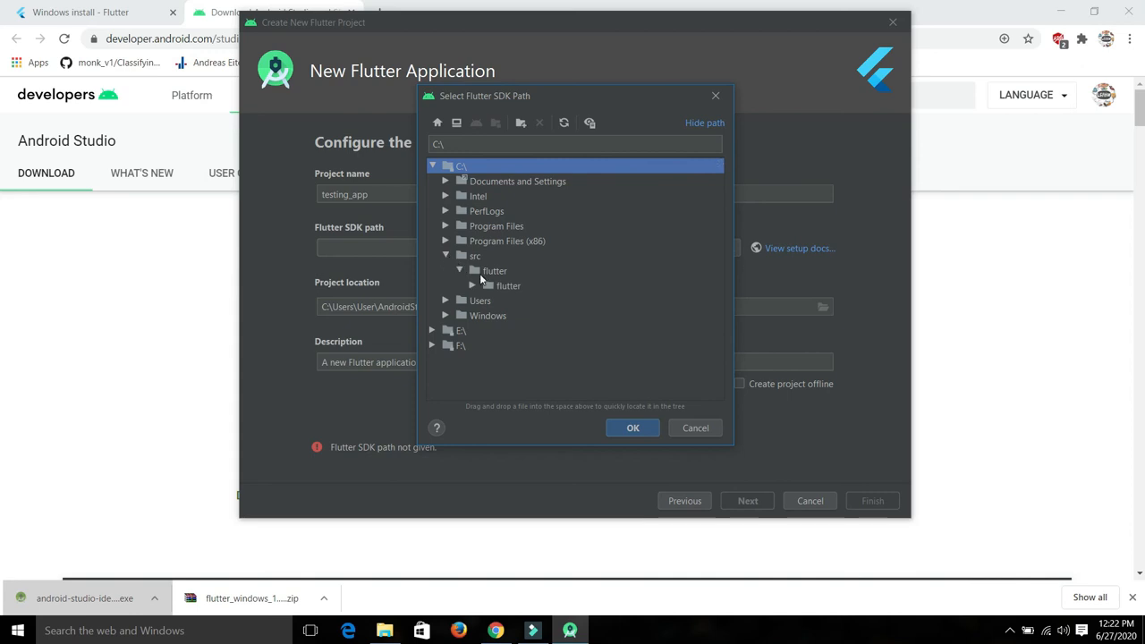
{"action": "left_click", "coordinate": [488, 273]}
{"action": "left_click", "coordinate": [500, 287]}
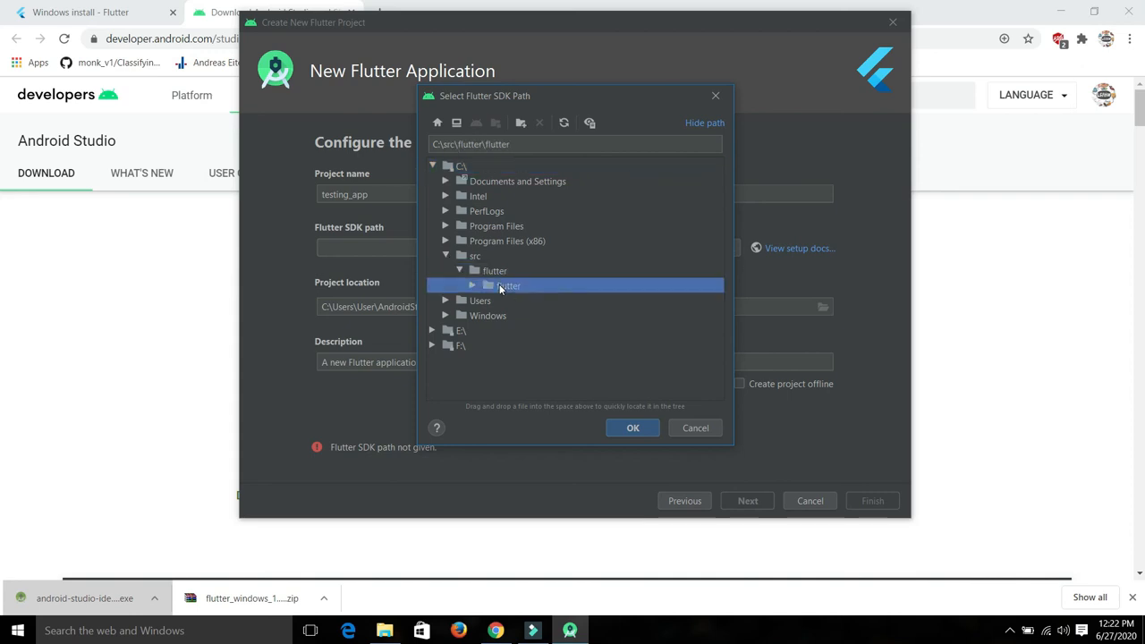
{"action": "left_click", "coordinate": [637, 427]}
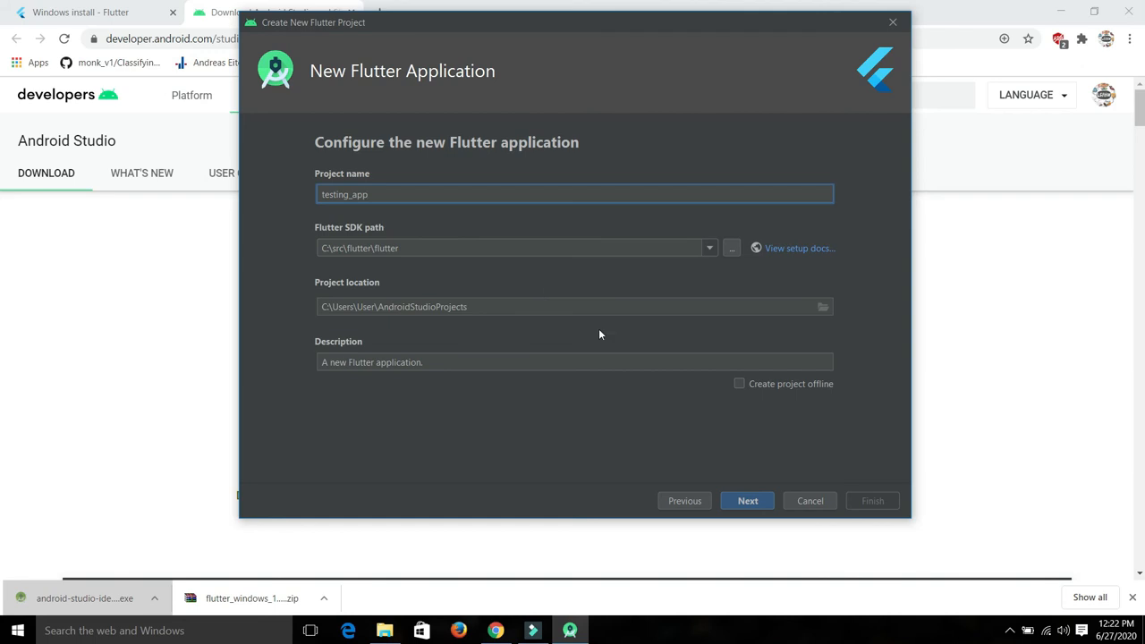
- Turn off Kotlin and Swift support for package com.example.testingapp and create the Flutter project
{"action": "left_click", "coordinate": [748, 499]}
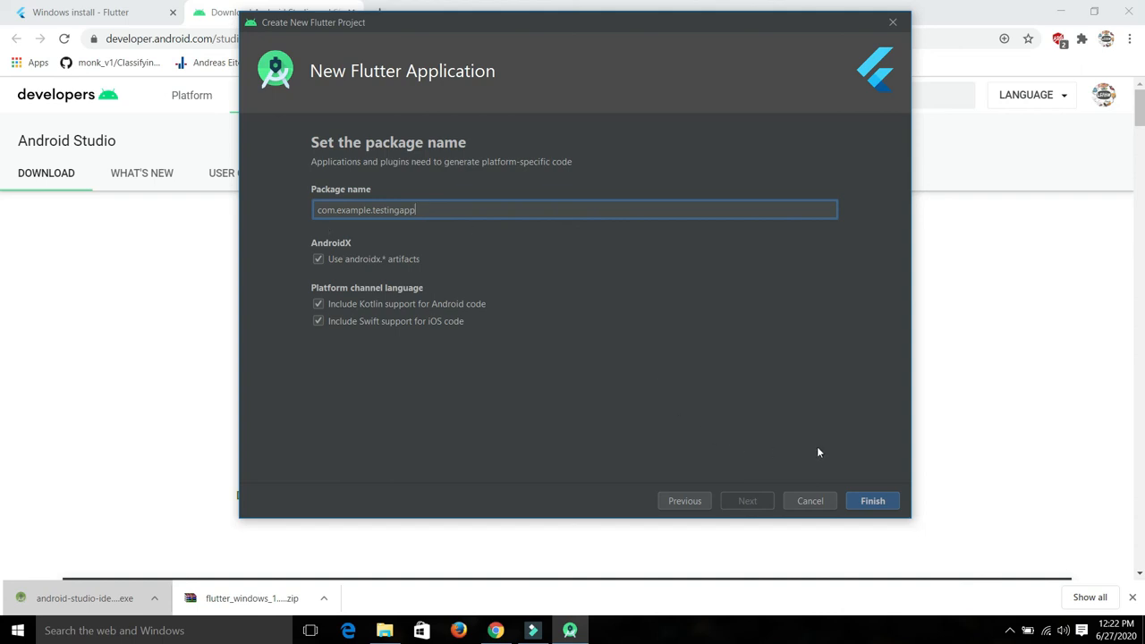
{"action": "left_click", "coordinate": [319, 305]}
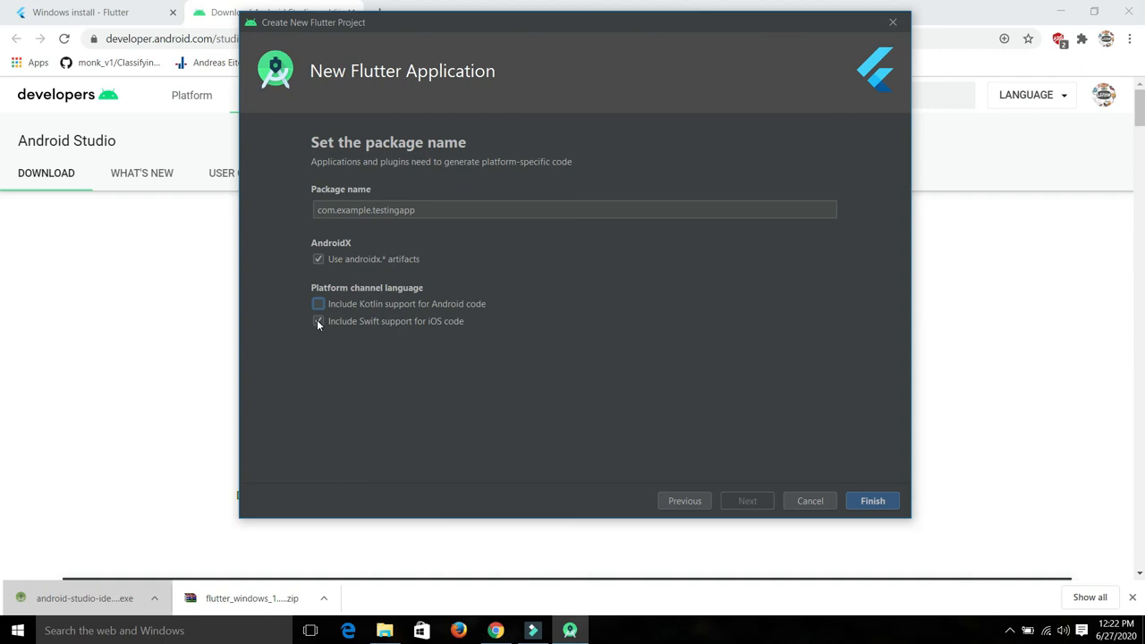
{"action": "left_click", "coordinate": [317, 322]}
{"action": "left_click", "coordinate": [872, 501]}
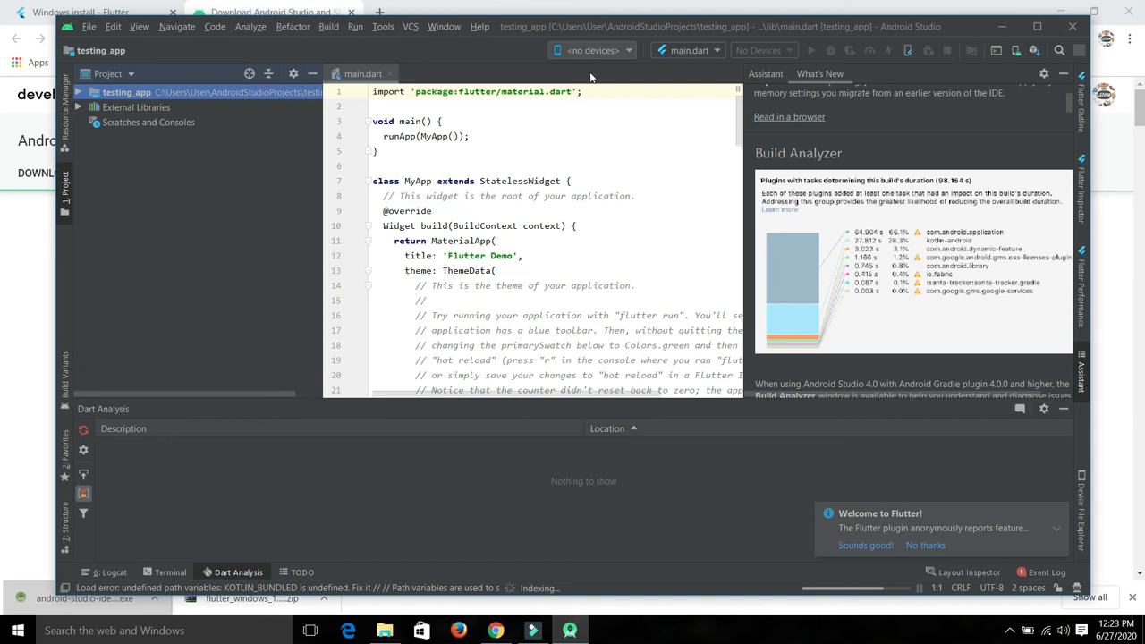
{"action": "scroll", "coordinate": [594, 200], "scroll_direction": "down", "scroll_amount": 2}
{"action": "scroll", "coordinate": [595, 201], "scroll_direction": "up", "scroll_amount": 2}
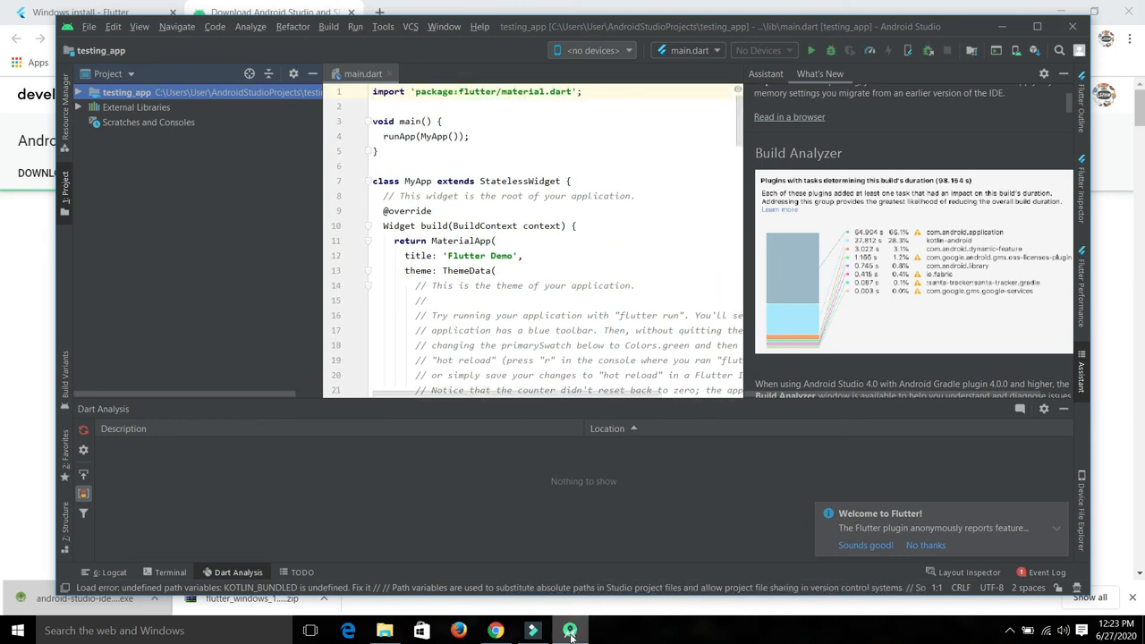